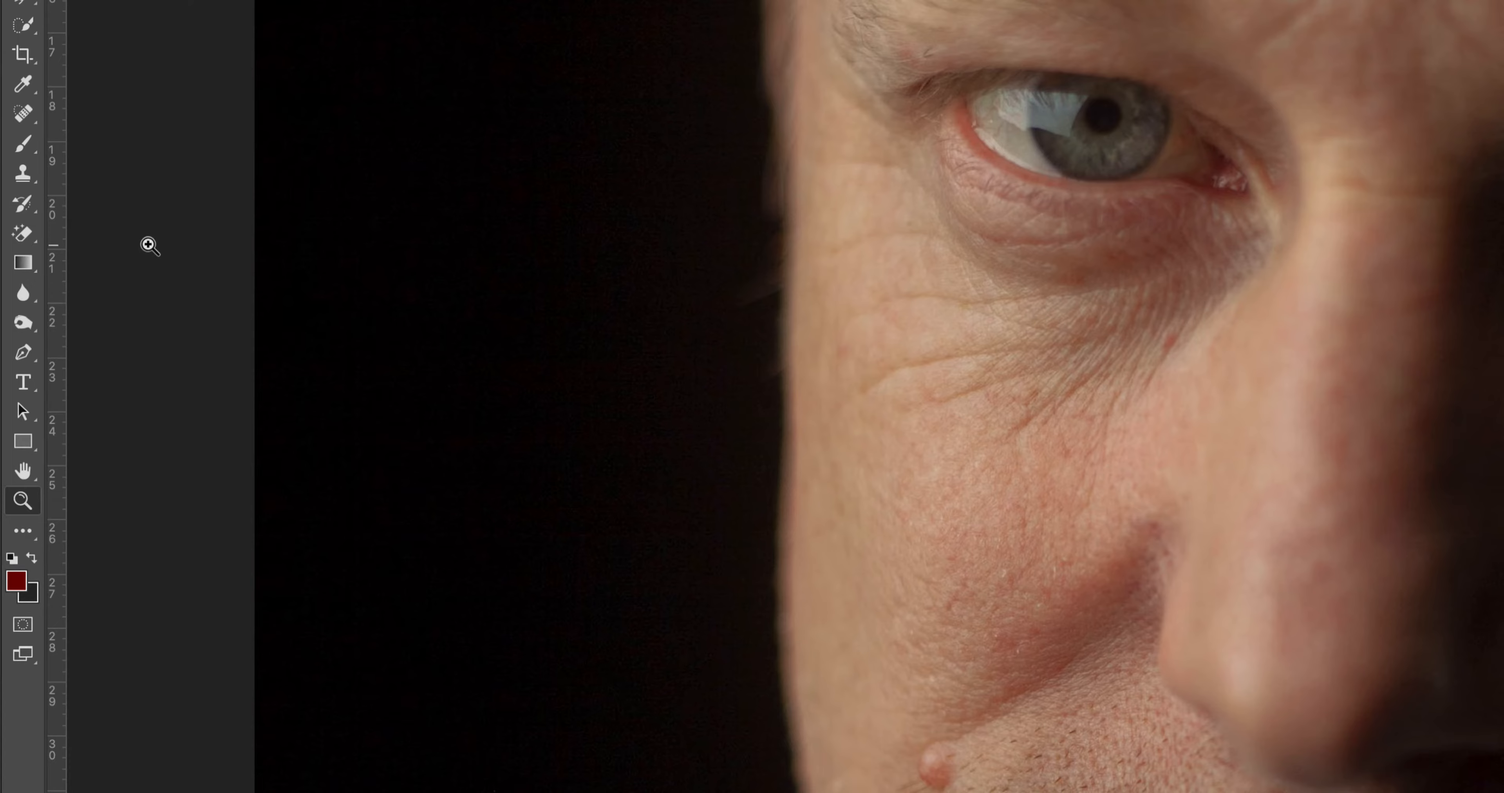
Step: Choose the Burn tool and set it to 15% exposure with the Midtones range
{"action": "key", "text": "o"}
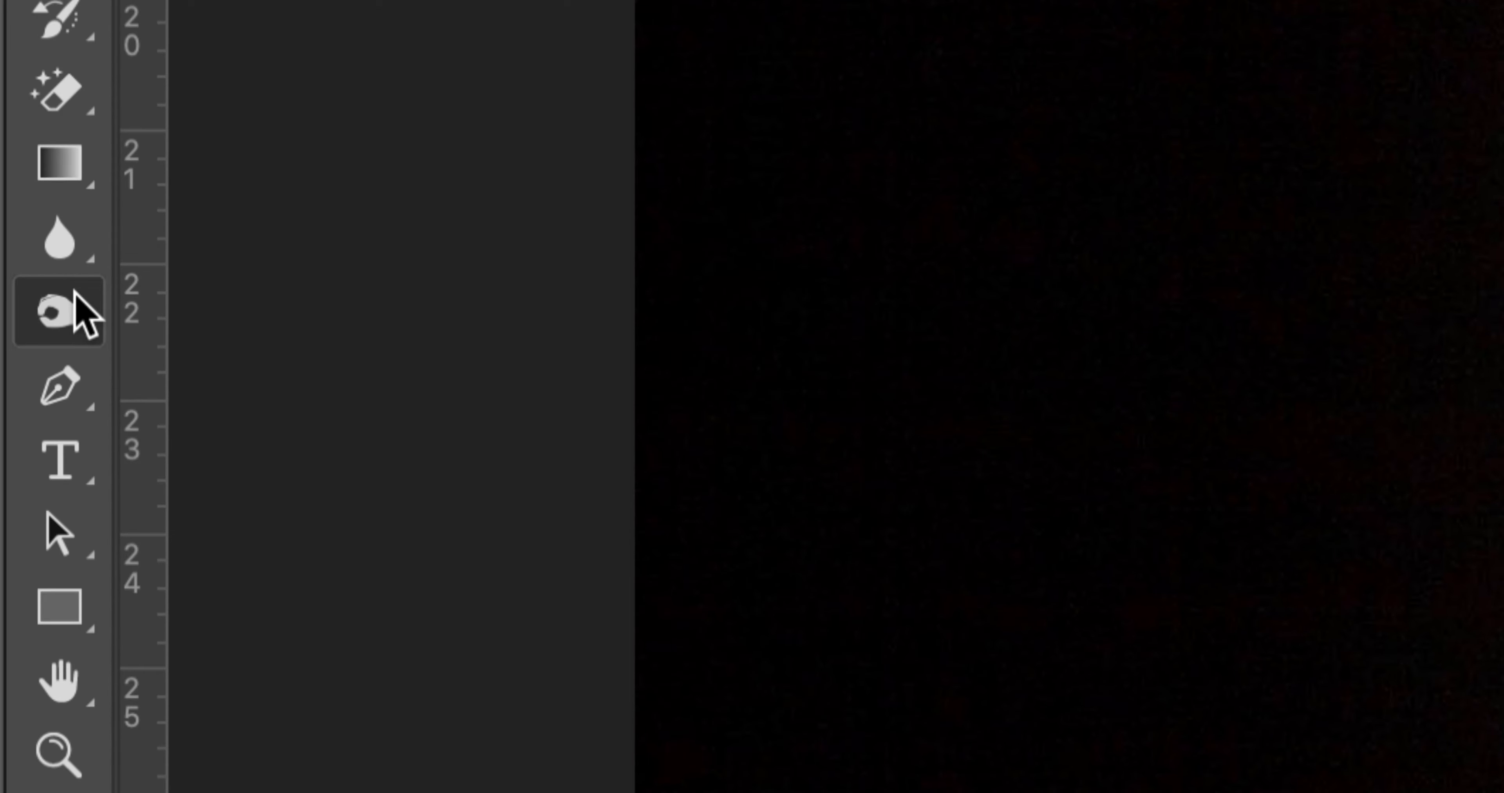
{"action": "right_click", "coordinate": [76, 299]}
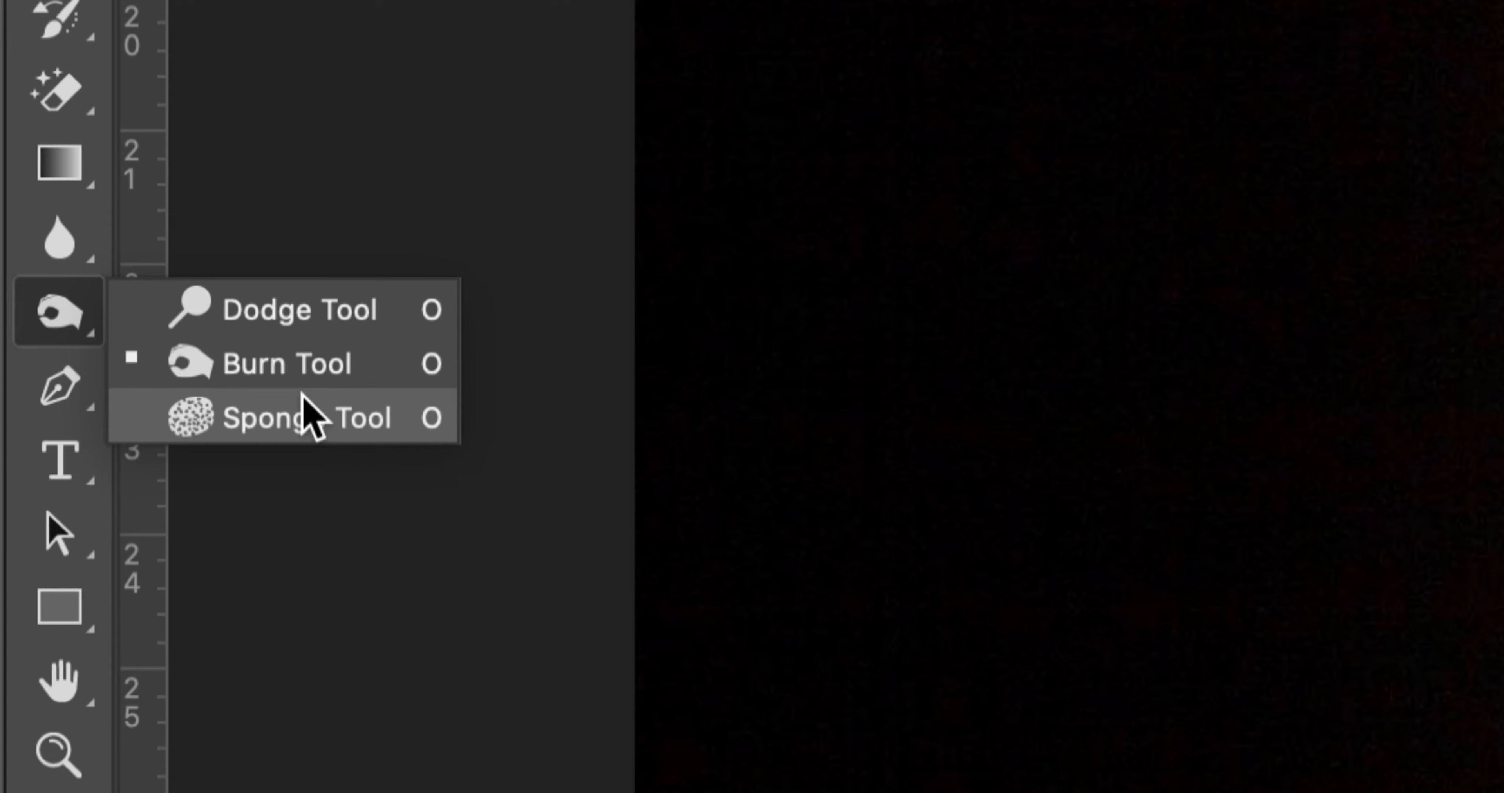
{"action": "left_click", "coordinate": [303, 363]}
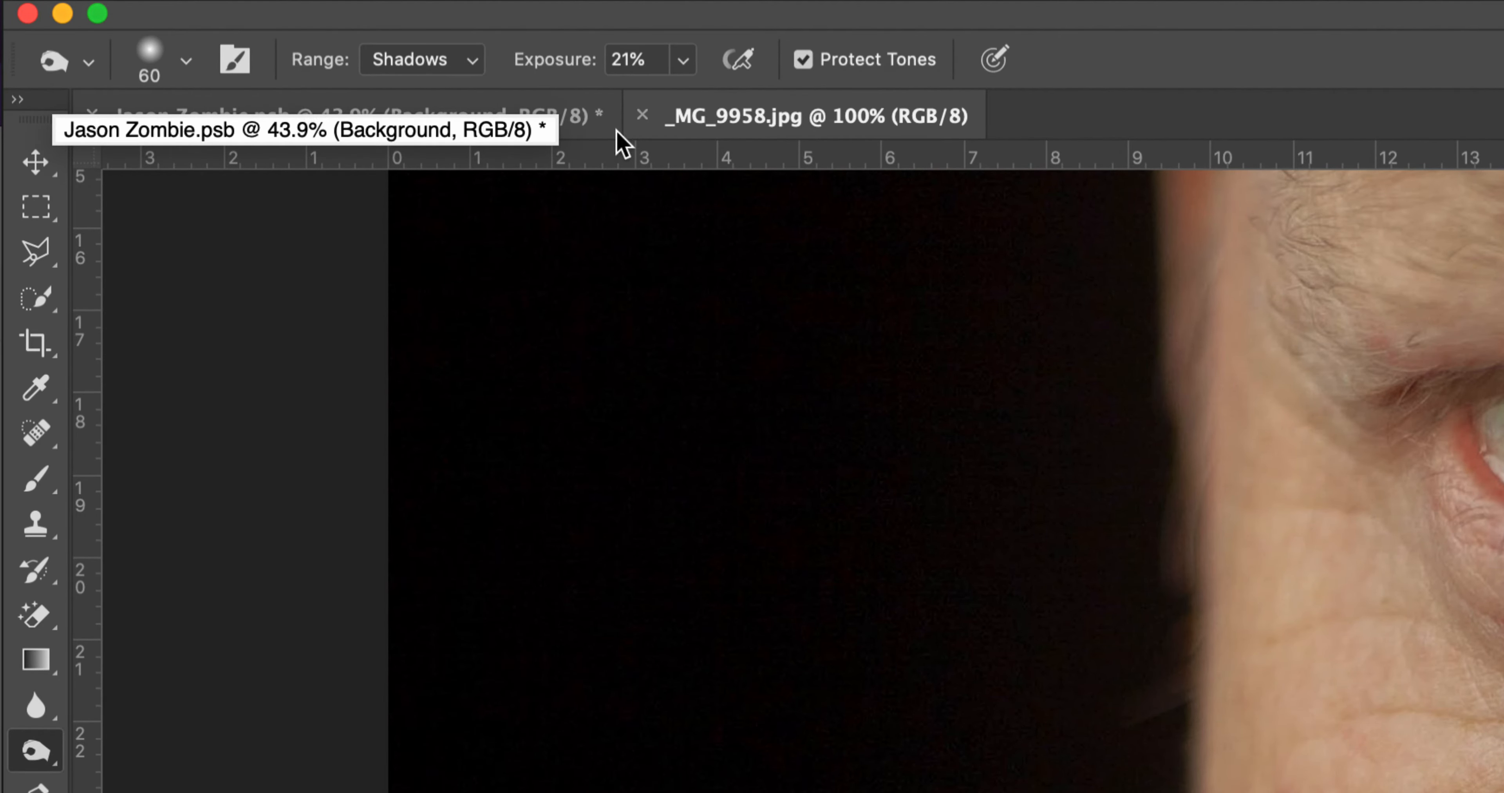
{"action": "left_click", "coordinate": [683, 60]}
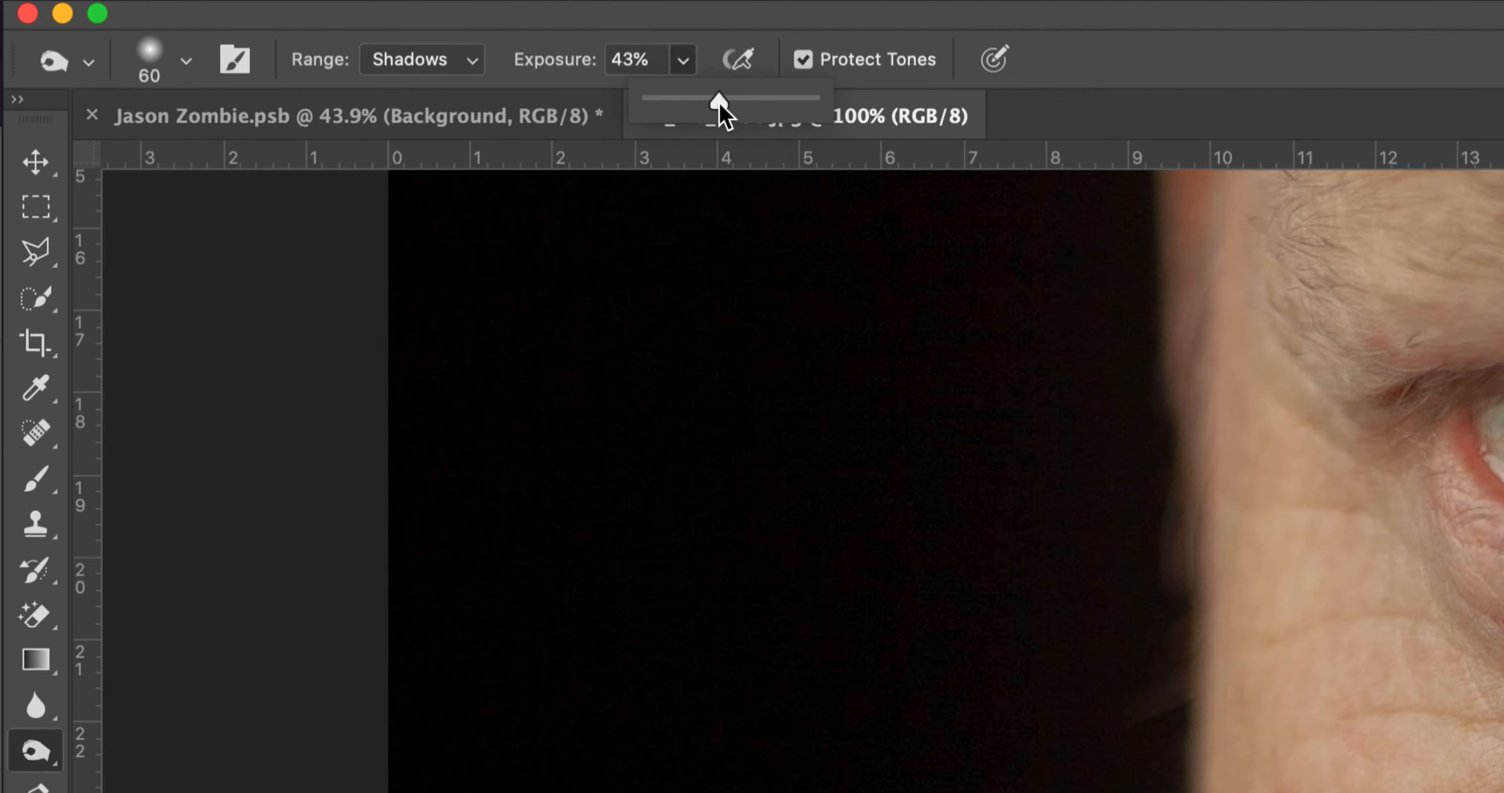
{"action": "left_click_drag", "start_coordinate": [737, 104], "coordinate": [676, 129]}
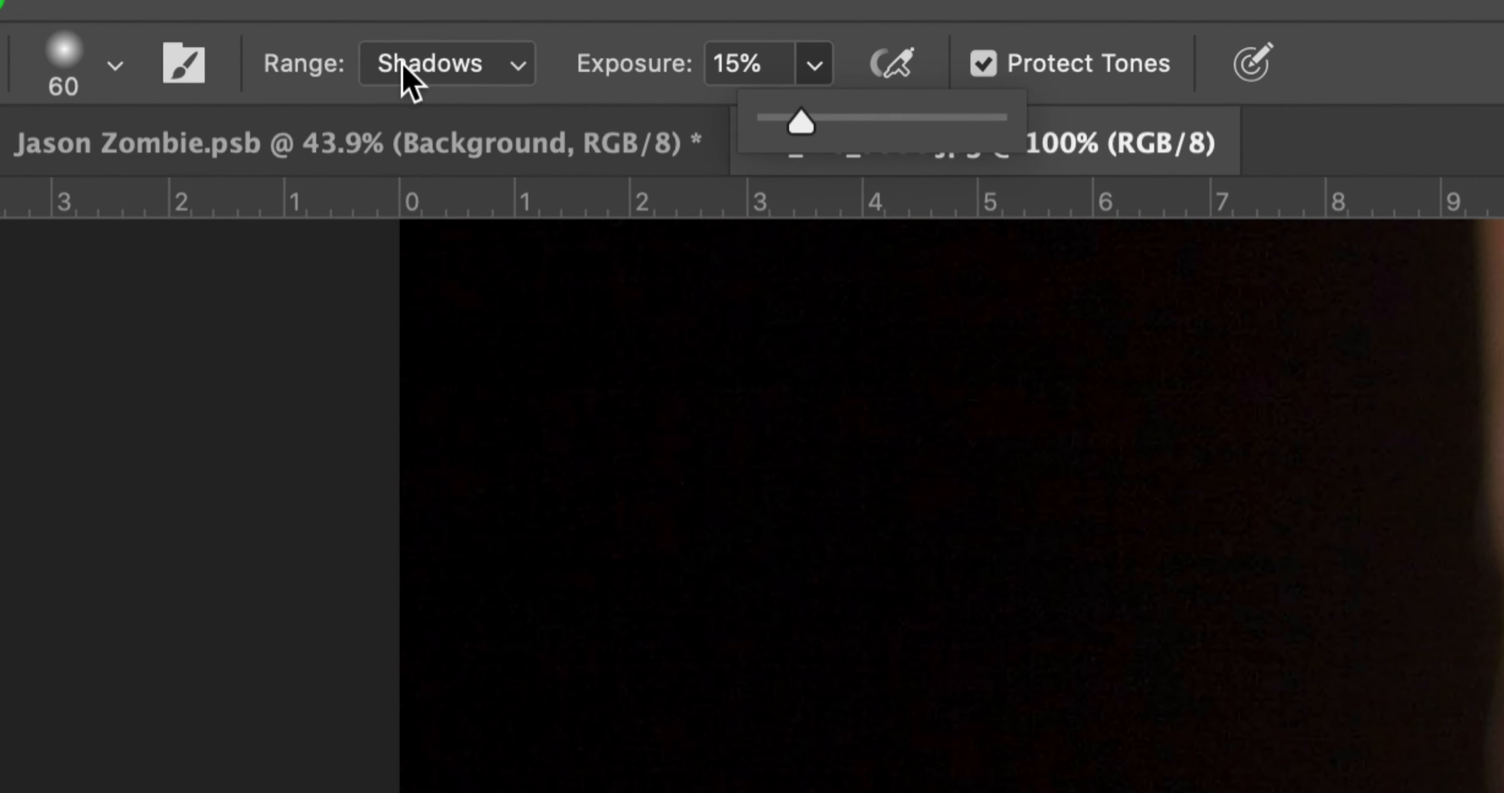
{"action": "left_click", "coordinate": [390, 58]}
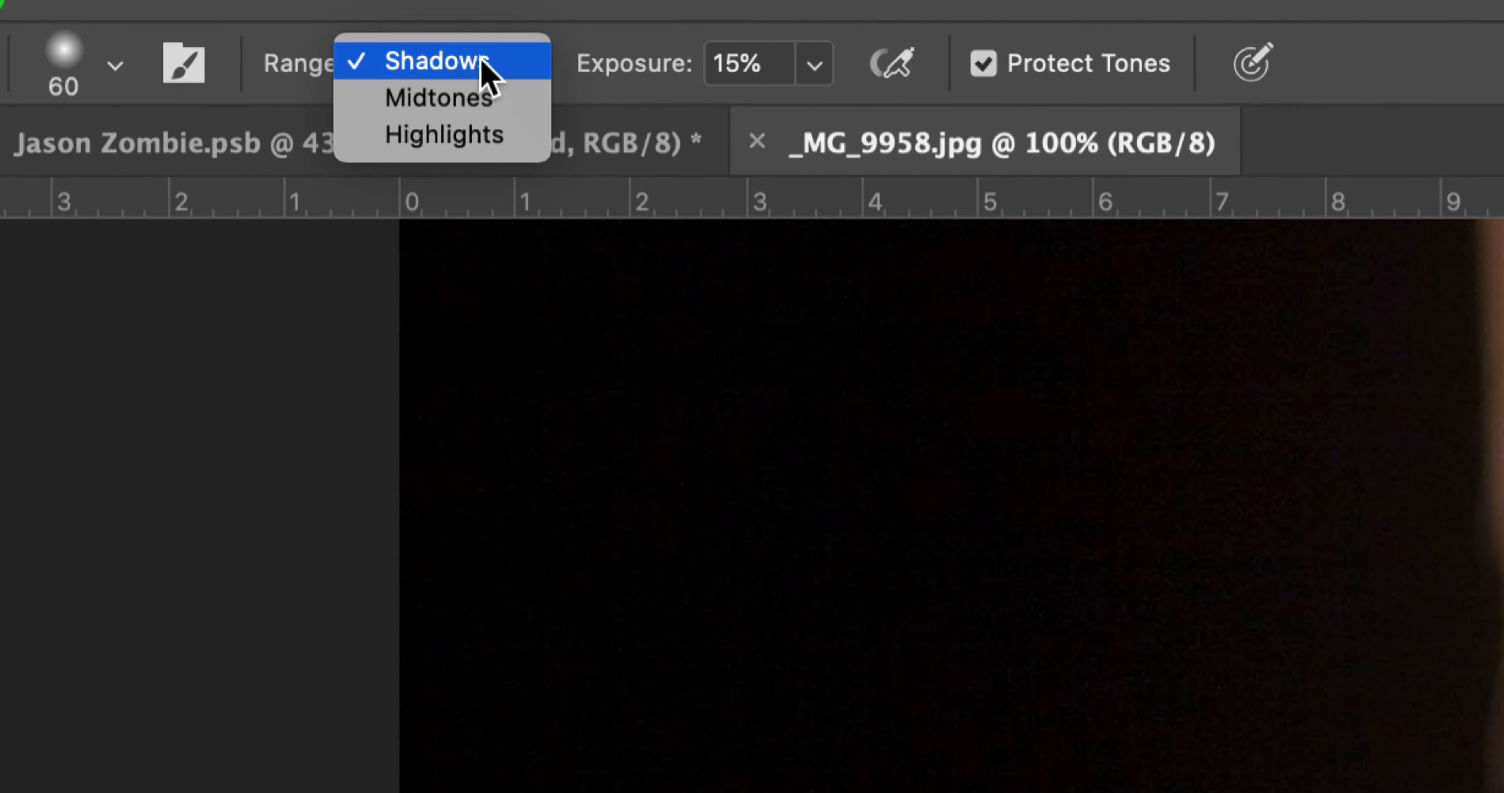
{"action": "left_click", "coordinate": [432, 102]}
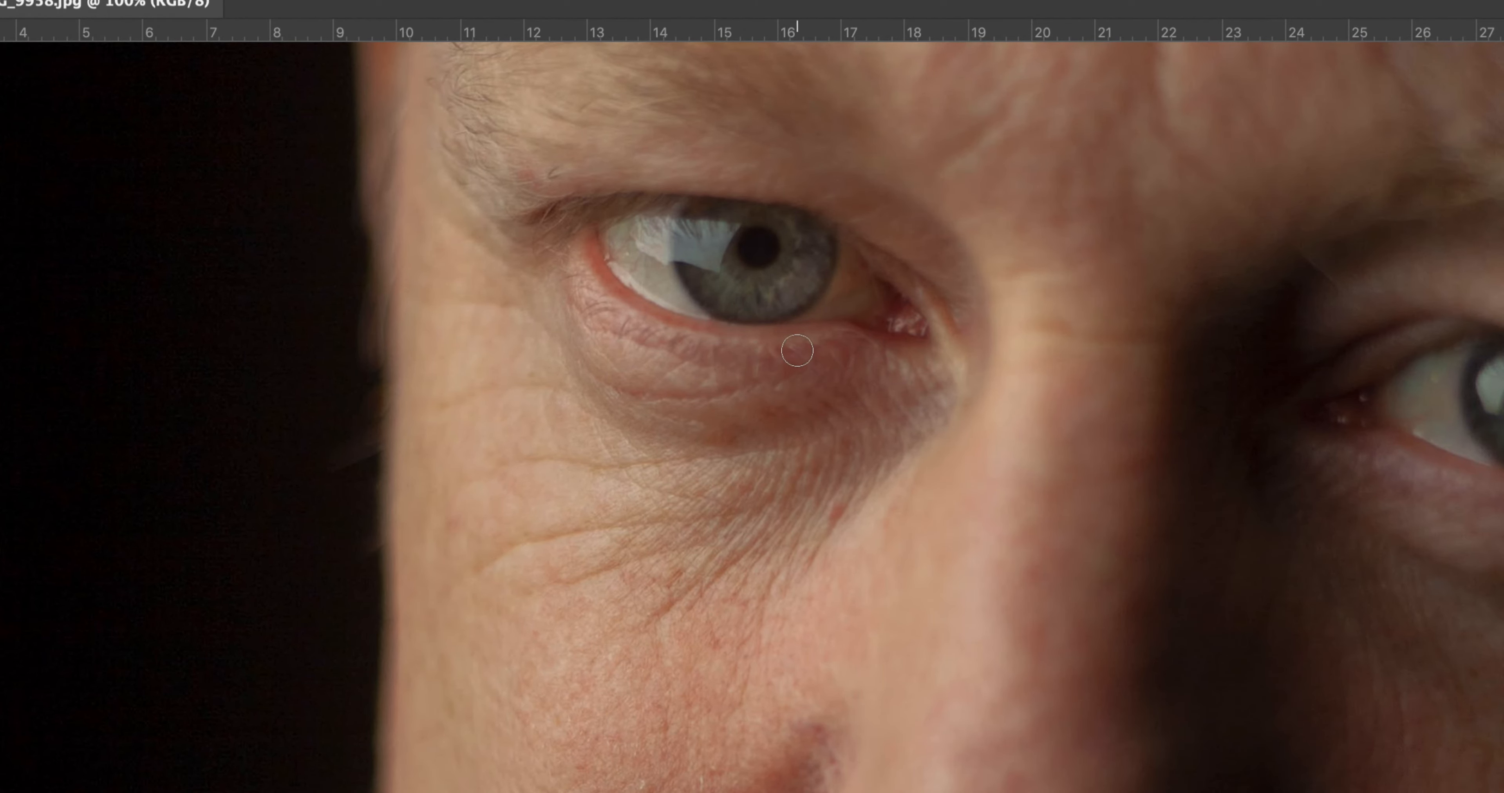
Step: Enlarge the burn brush to 300 and darken the skin beneath the eye on the lit side of the face
{"action": "key", "text": "bracketright"}
{"action": "key", "text": "bracketright"}
{"action": "key", "text": "bracketright"}
{"action": "key", "text": "bracketright"}
{"action": "key", "text": "bracketright"}
{"action": "key", "text": "bracketright"}
{"action": "key", "text": "bracketright"}
{"action": "key", "text": "bracketright"}
{"action": "key", "text": "bracketright"}
{"action": "key", "text": "bracketleft"}
{"action": "key", "text": "bracketleft"}
{"action": "key", "text": "bracketright"}
{"action": "key", "text": "bracketright"}
{"action": "left_click_drag", "start_coordinate": [911, 382], "coordinate": [759, 701]}
{"action": "left_click_drag", "start_coordinate": [897, 405], "coordinate": [753, 720]}
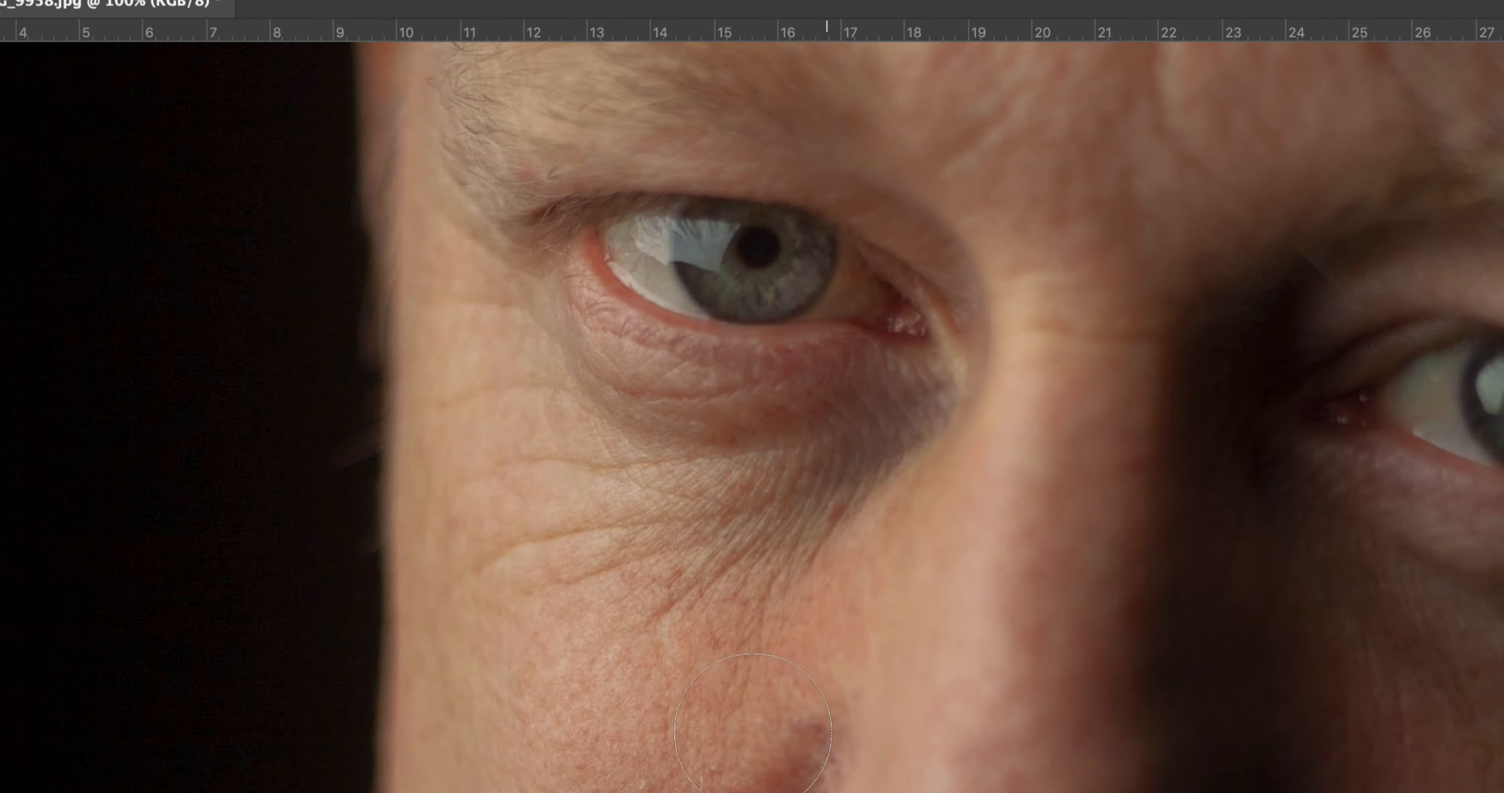
{"action": "left_click_drag", "start_coordinate": [496, 341], "coordinate": [713, 390]}
{"action": "mouse_move", "coordinate": [550, 353]}
{"action": "left_mouse_down"}
{"action": "mouse_move", "coordinate": [688, 420]}
{"action": "mouse_move", "coordinate": [887, 454]}
{"action": "mouse_move", "coordinate": [740, 421]}
{"action": "mouse_move", "coordinate": [869, 374]}
{"action": "mouse_move", "coordinate": [955, 238]}
{"action": "mouse_move", "coordinate": [908, 265]}
{"action": "mouse_move", "coordinate": [937, 355]}
{"action": "mouse_move", "coordinate": [775, 507]}
{"action": "mouse_move", "coordinate": [691, 792]}
{"action": "left_mouse_up"}
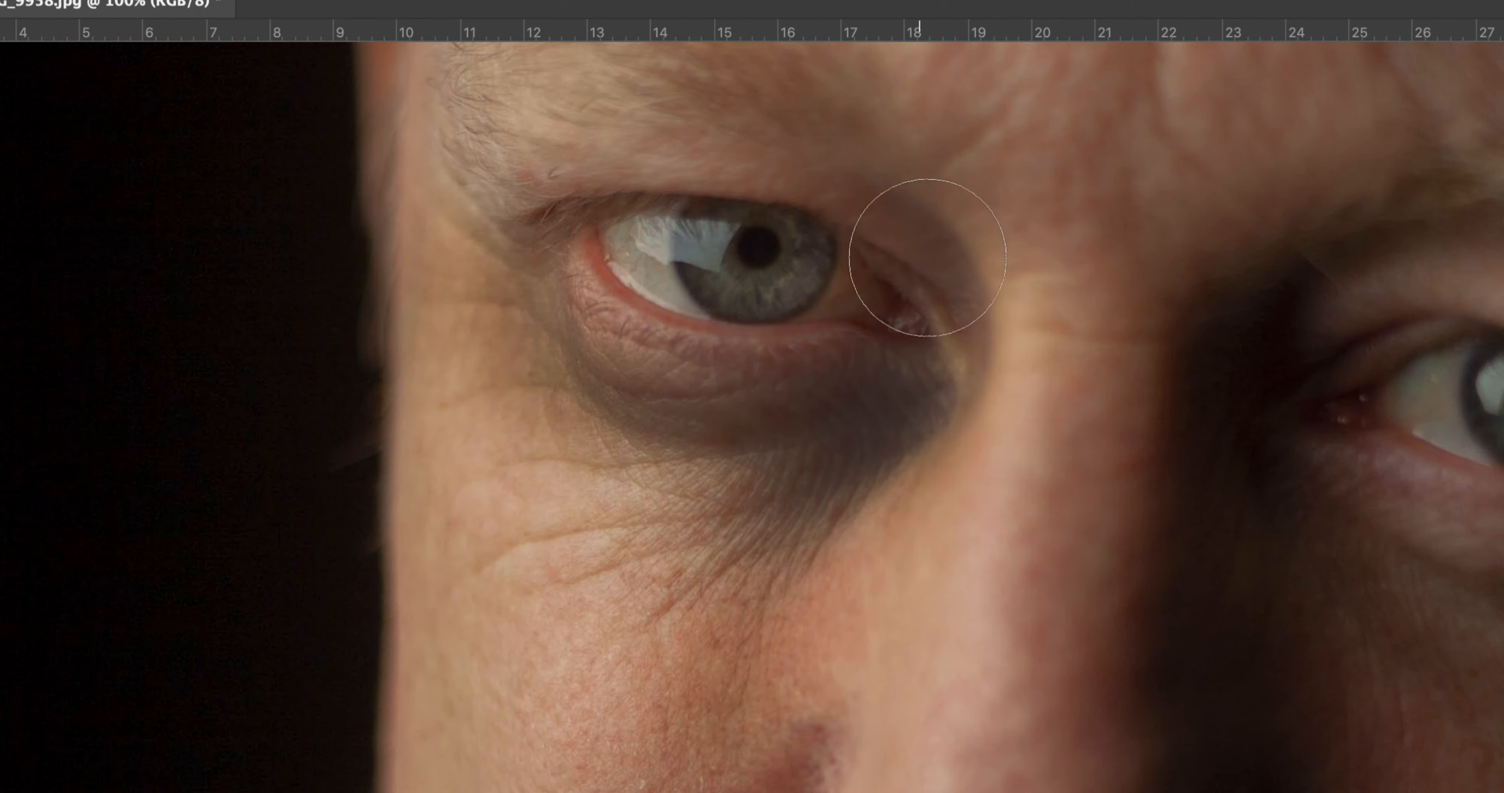
Step: Burn the crease beside the nose and the corner of the mouth on the lit side of the face
{"action": "left_click_drag", "start_coordinate": [790, 597], "coordinate": [671, 68]}
{"action": "left_click_drag", "start_coordinate": [715, 403], "coordinate": [761, 225]}
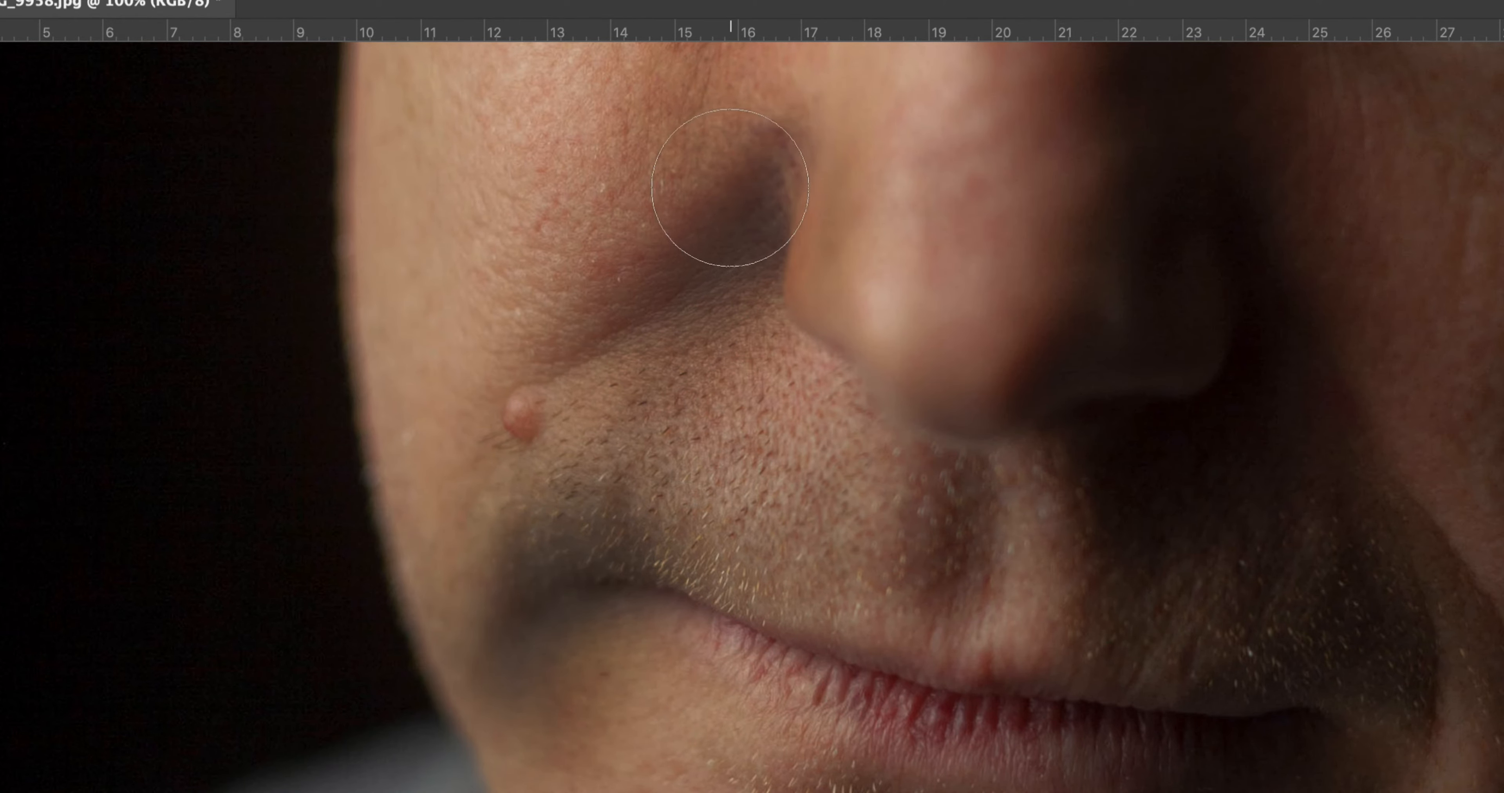
{"action": "mouse_move", "coordinate": [815, 175]}
{"action": "left_mouse_down"}
{"action": "mouse_move", "coordinate": [759, 432]}
{"action": "mouse_move", "coordinate": [721, 151]}
{"action": "mouse_move", "coordinate": [657, 392]}
{"action": "left_mouse_up"}
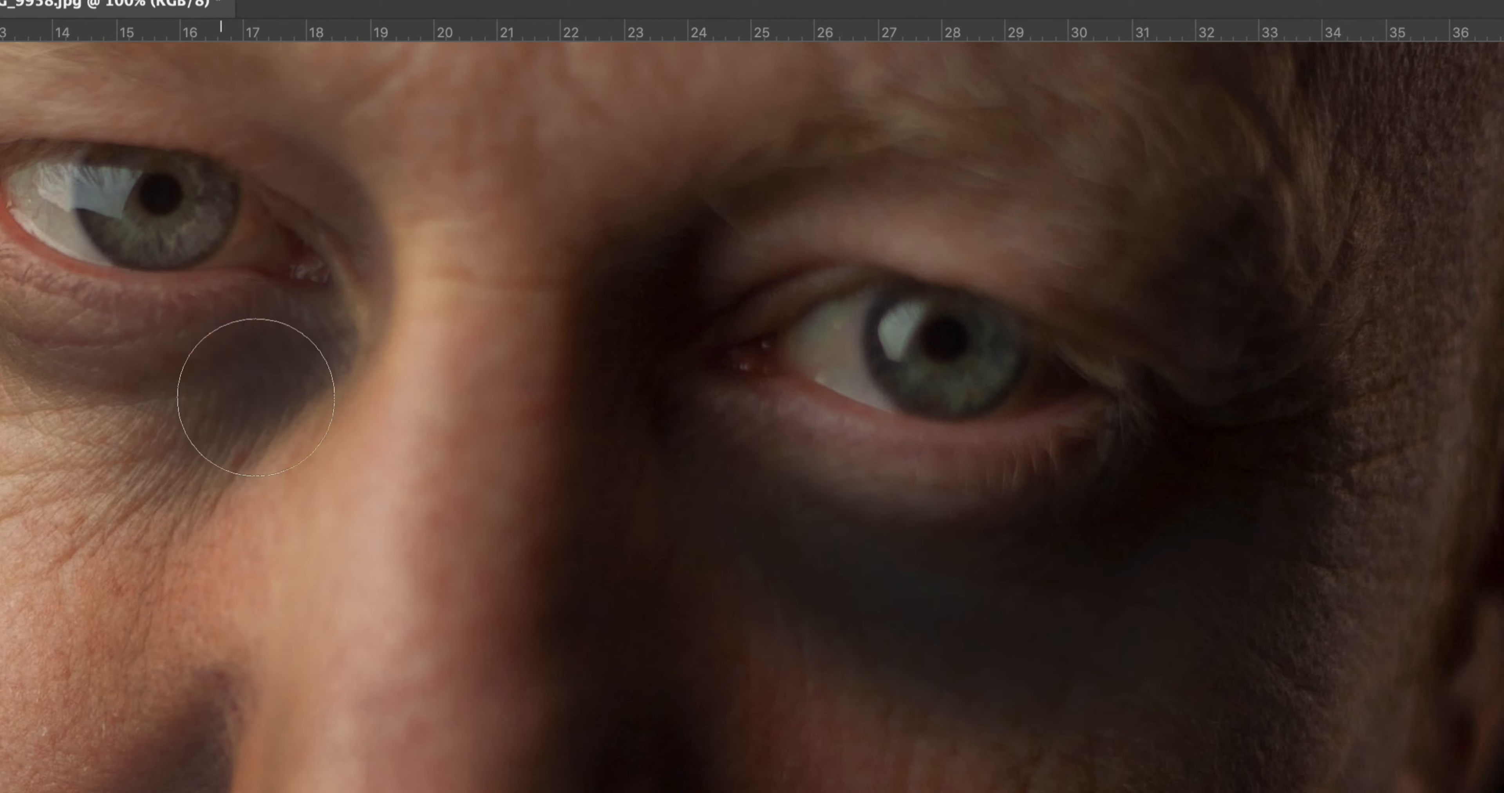
Step: Deepen the burn below the inner corner of the lit-side eye and darken the eyebrow area
{"action": "mouse_move", "coordinate": [274, 304]}
{"action": "left_mouse_down"}
{"action": "mouse_move", "coordinate": [503, 399]}
{"action": "mouse_move", "coordinate": [857, 319]}
{"action": "left_mouse_up"}
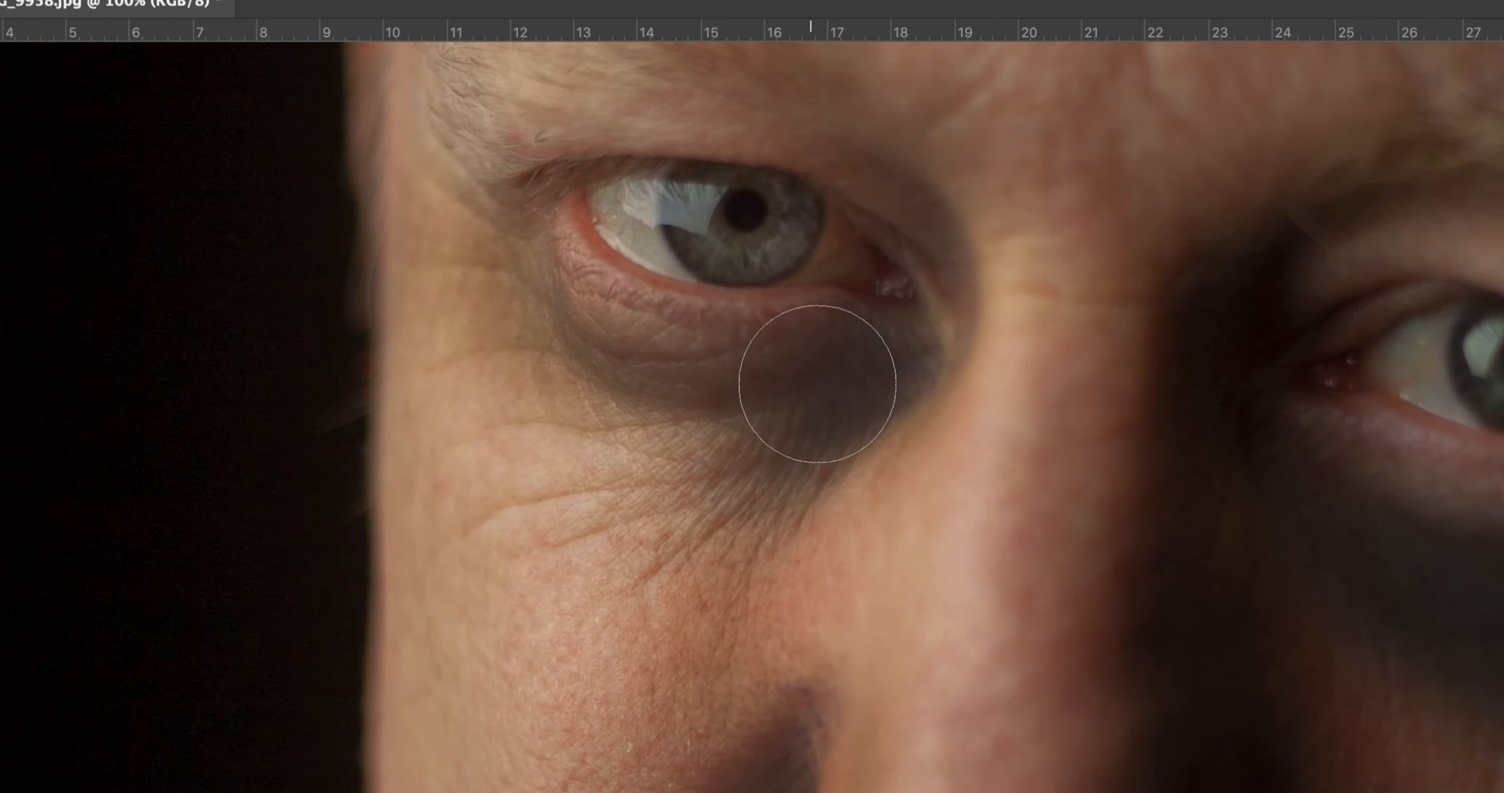
{"action": "left_click_drag", "start_coordinate": [800, 404], "coordinate": [765, 463]}
{"action": "key", "text": "ctrl+r"}
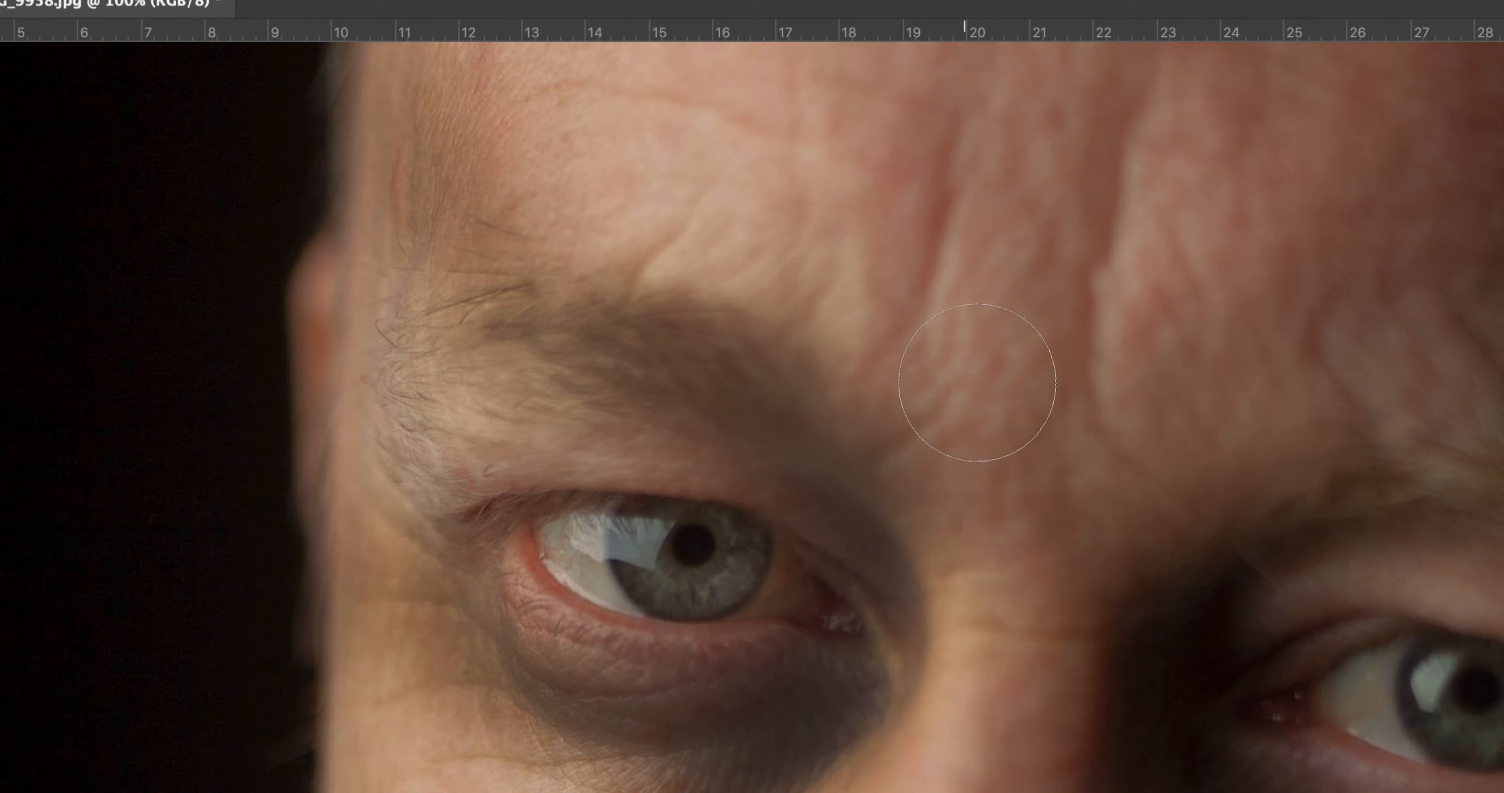
{"action": "mouse_move", "coordinate": [1188, 433]}
{"action": "left_mouse_down"}
{"action": "mouse_move", "coordinate": [1367, 343]}
{"action": "mouse_move", "coordinate": [1345, 312]}
{"action": "mouse_move", "coordinate": [1207, 373]}
{"action": "left_mouse_up"}
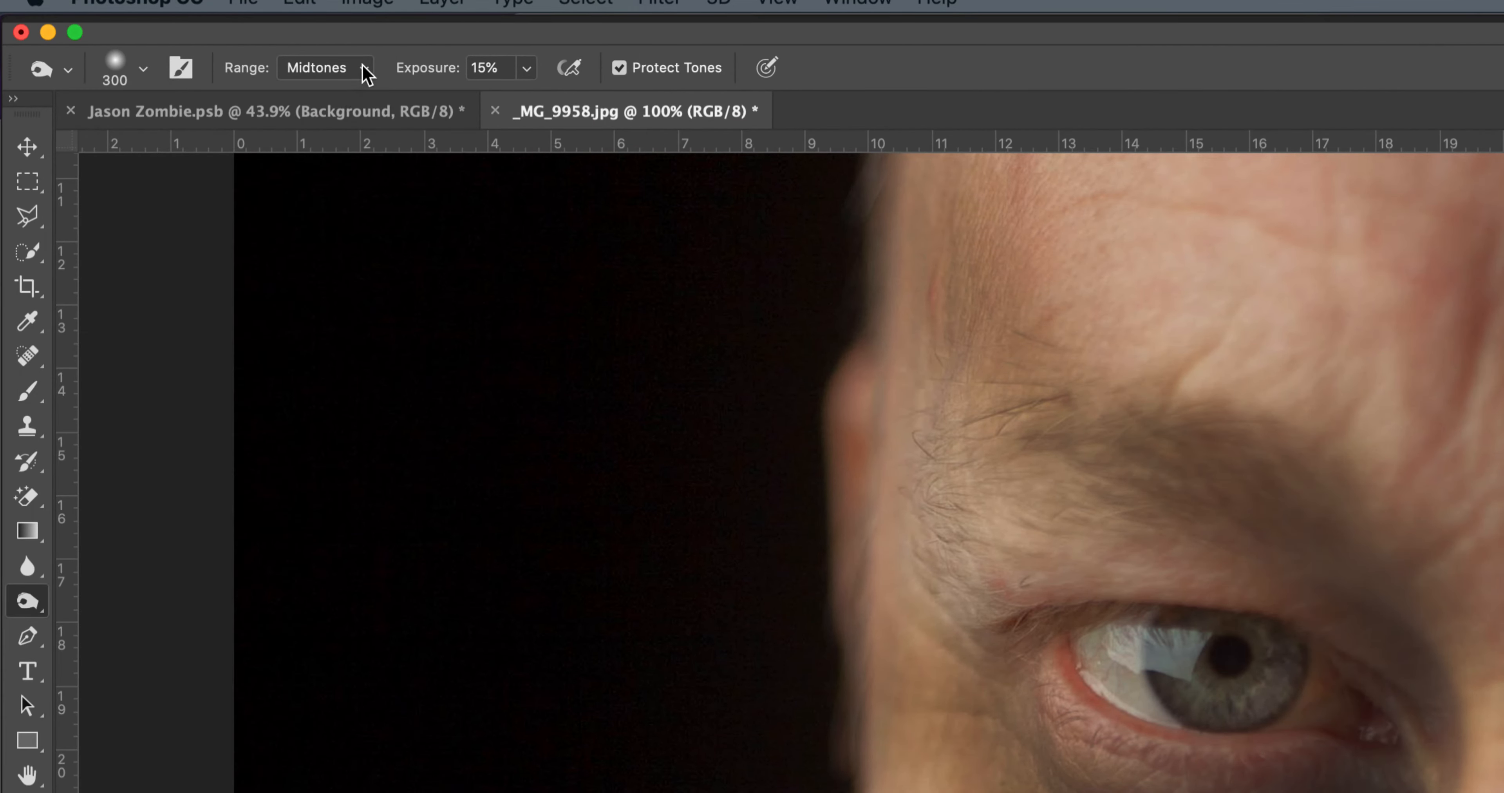
Step: Switch the Burn range to Shadows and darken the lit-side eye socket around its inner corner
{"action": "left_click", "coordinate": [367, 75]}
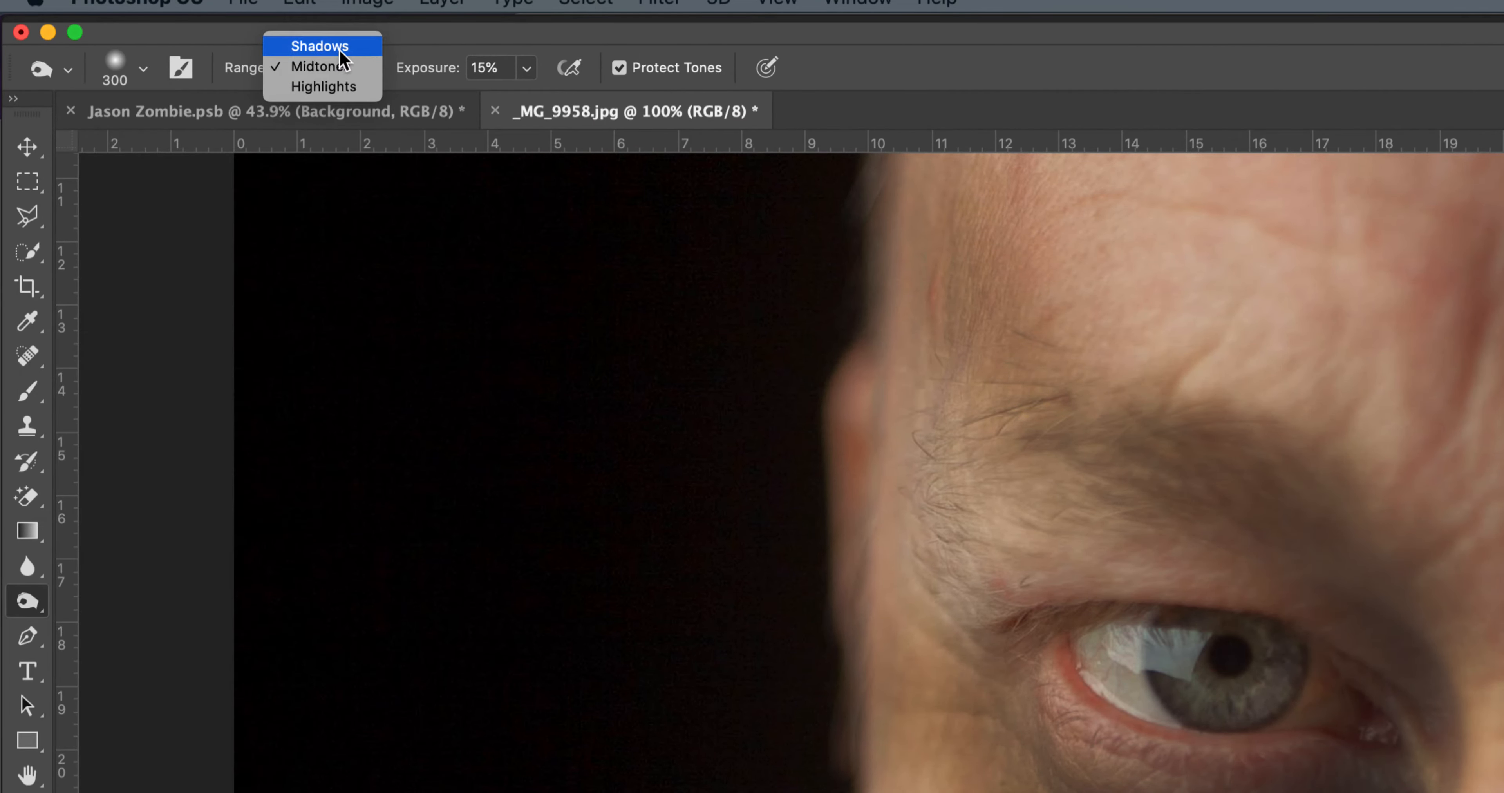
{"action": "left_click", "coordinate": [331, 45]}
{"action": "left_click_drag", "start_coordinate": [1119, 588], "coordinate": [691, 288]}
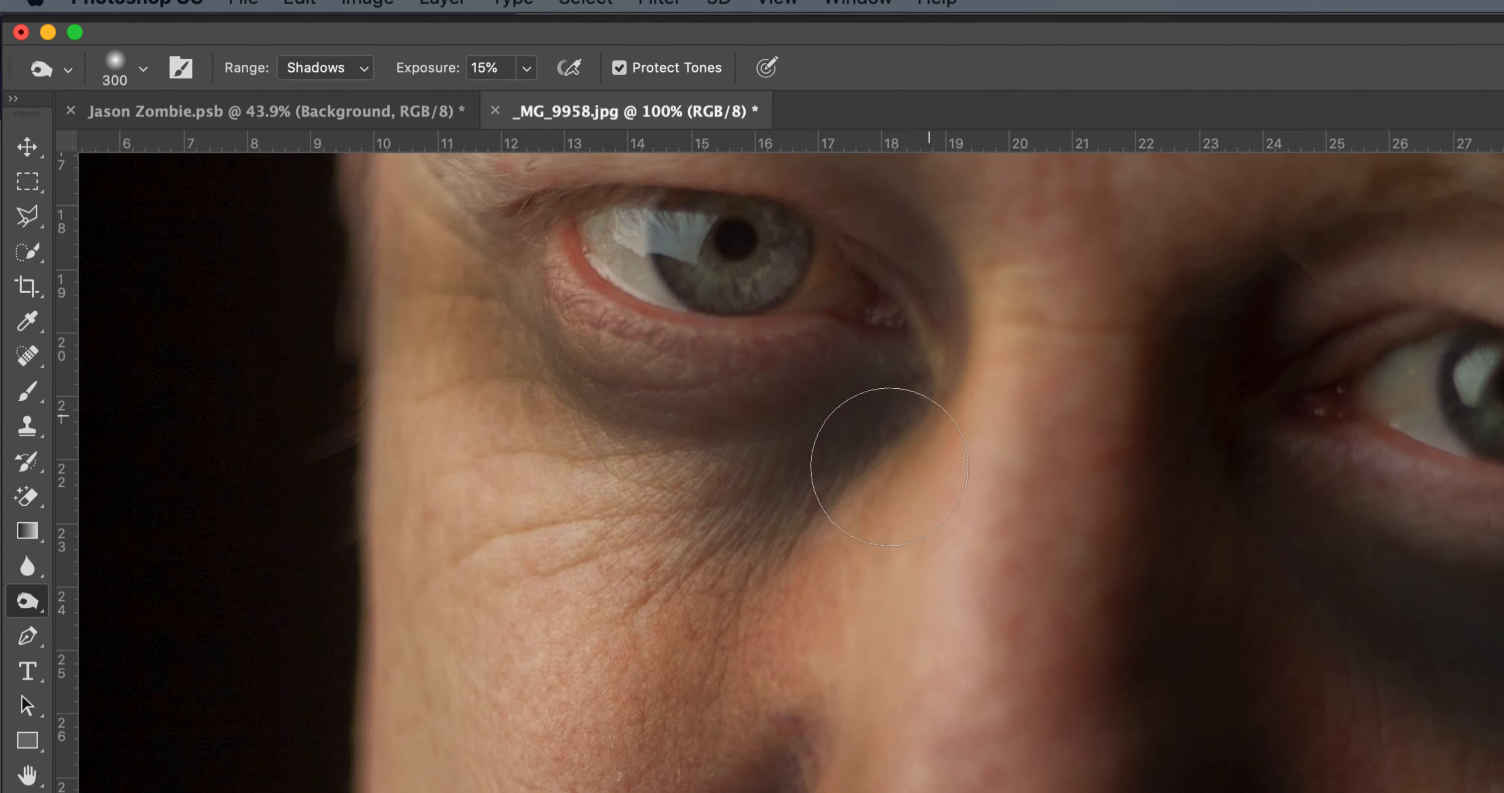
{"action": "mouse_move", "coordinate": [935, 436]}
{"action": "left_mouse_down"}
{"action": "mouse_move", "coordinate": [935, 358]}
{"action": "mouse_move", "coordinate": [908, 475]}
{"action": "mouse_move", "coordinate": [934, 322]}
{"action": "mouse_move", "coordinate": [938, 350]}
{"action": "mouse_move", "coordinate": [904, 438]}
{"action": "mouse_move", "coordinate": [931, 283]}
{"action": "left_mouse_up"}
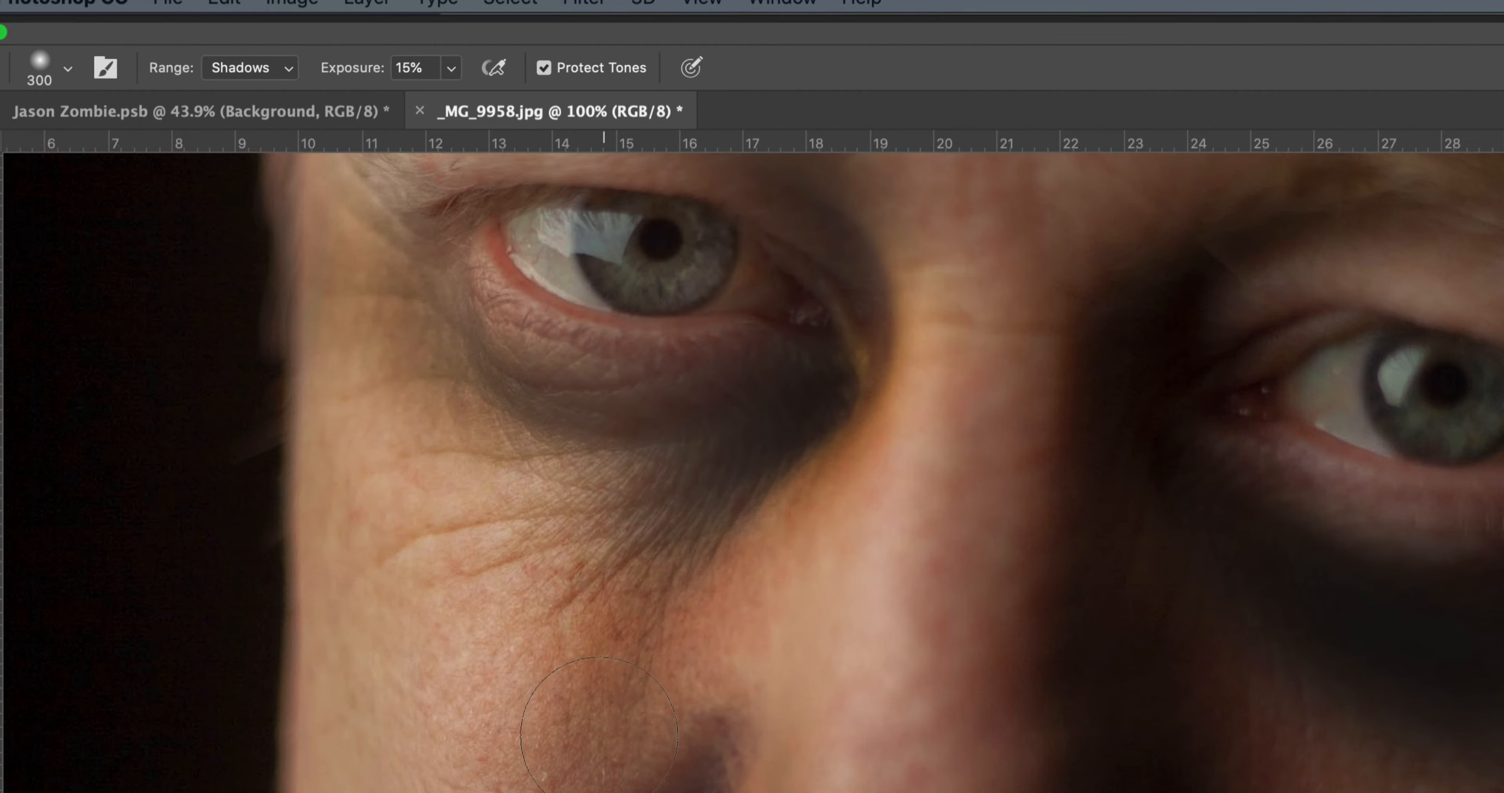
Step: Burn the shadows around the eyes and brows to deepen both sunken eye sockets
{"action": "key", "text": "space"}
{"action": "left_click_drag", "start_coordinate": [337, 277], "coordinate": [442, 579]}
{"action": "key", "text": "space"}
{"action": "left_click_drag", "start_coordinate": [976, 332], "coordinate": [904, 627]}
{"action": "mouse_move", "coordinate": [1383, 569]}
{"action": "left_mouse_down"}
{"action": "mouse_move", "coordinate": [1500, 407]}
{"action": "mouse_move", "coordinate": [1478, 413]}
{"action": "left_mouse_up"}
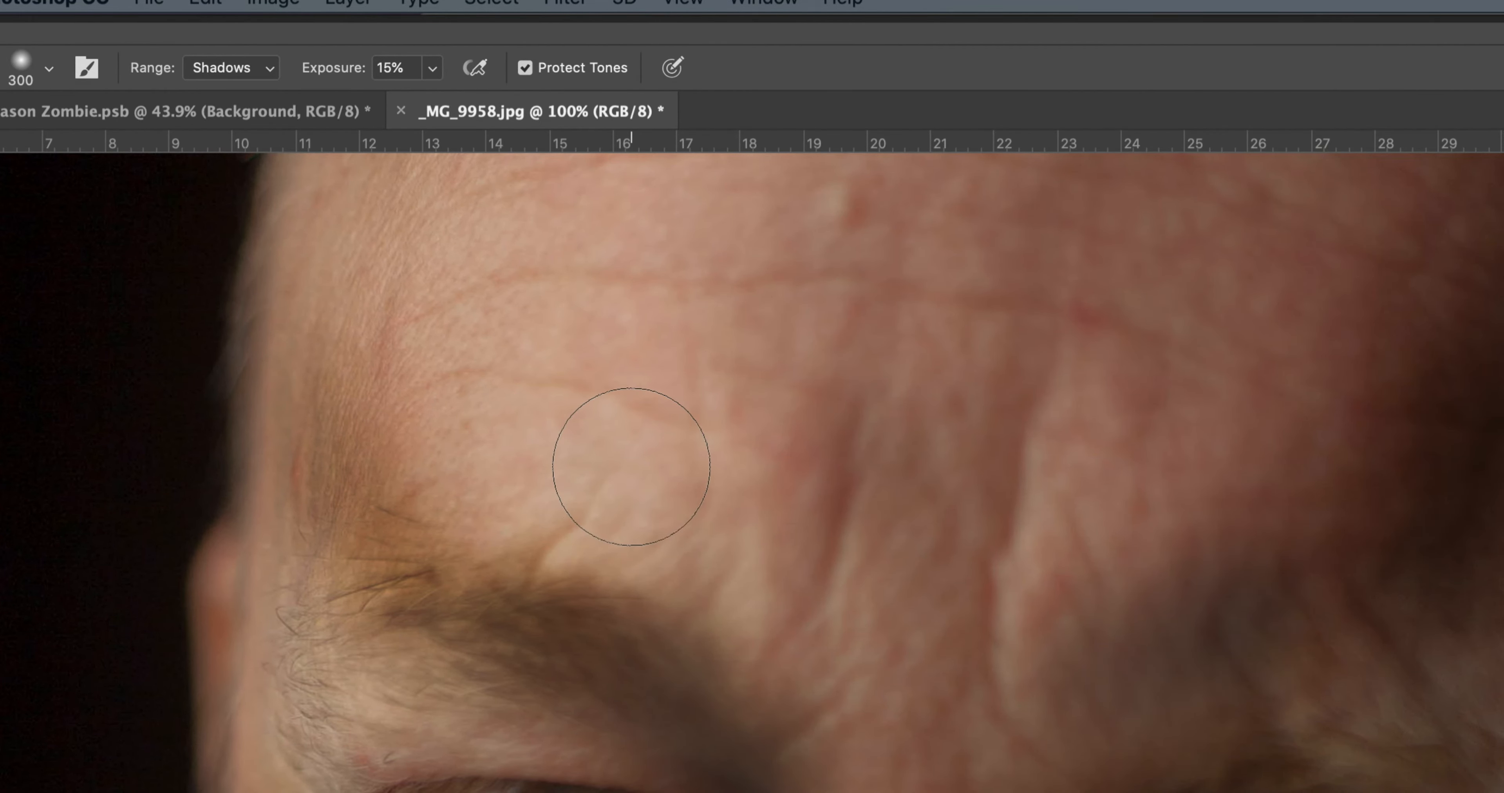
Step: Fit the whole portrait on screen and examine the burned areas of the face
{"action": "key", "text": "z"}
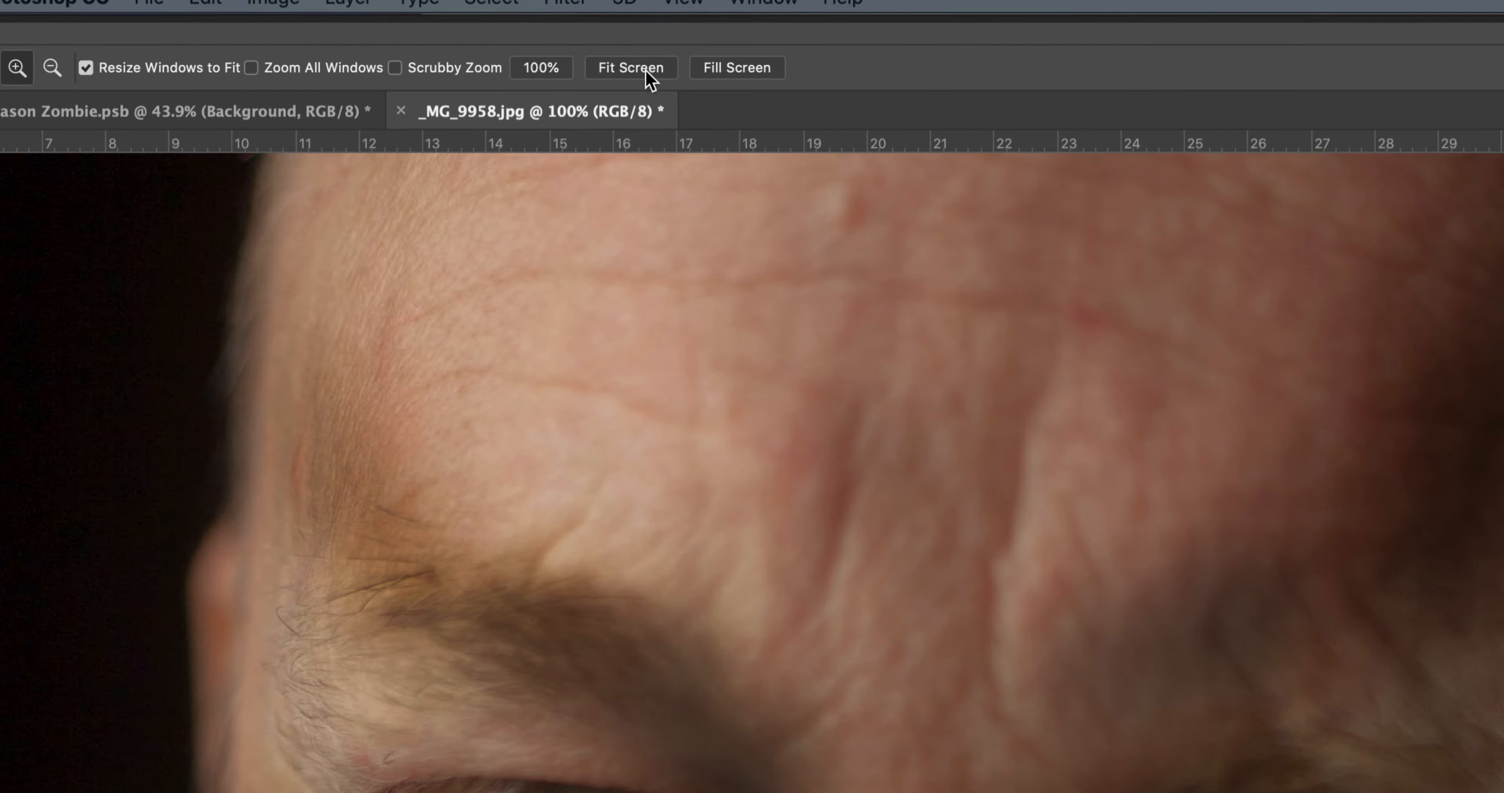
{"action": "left_click", "coordinate": [630, 68]}
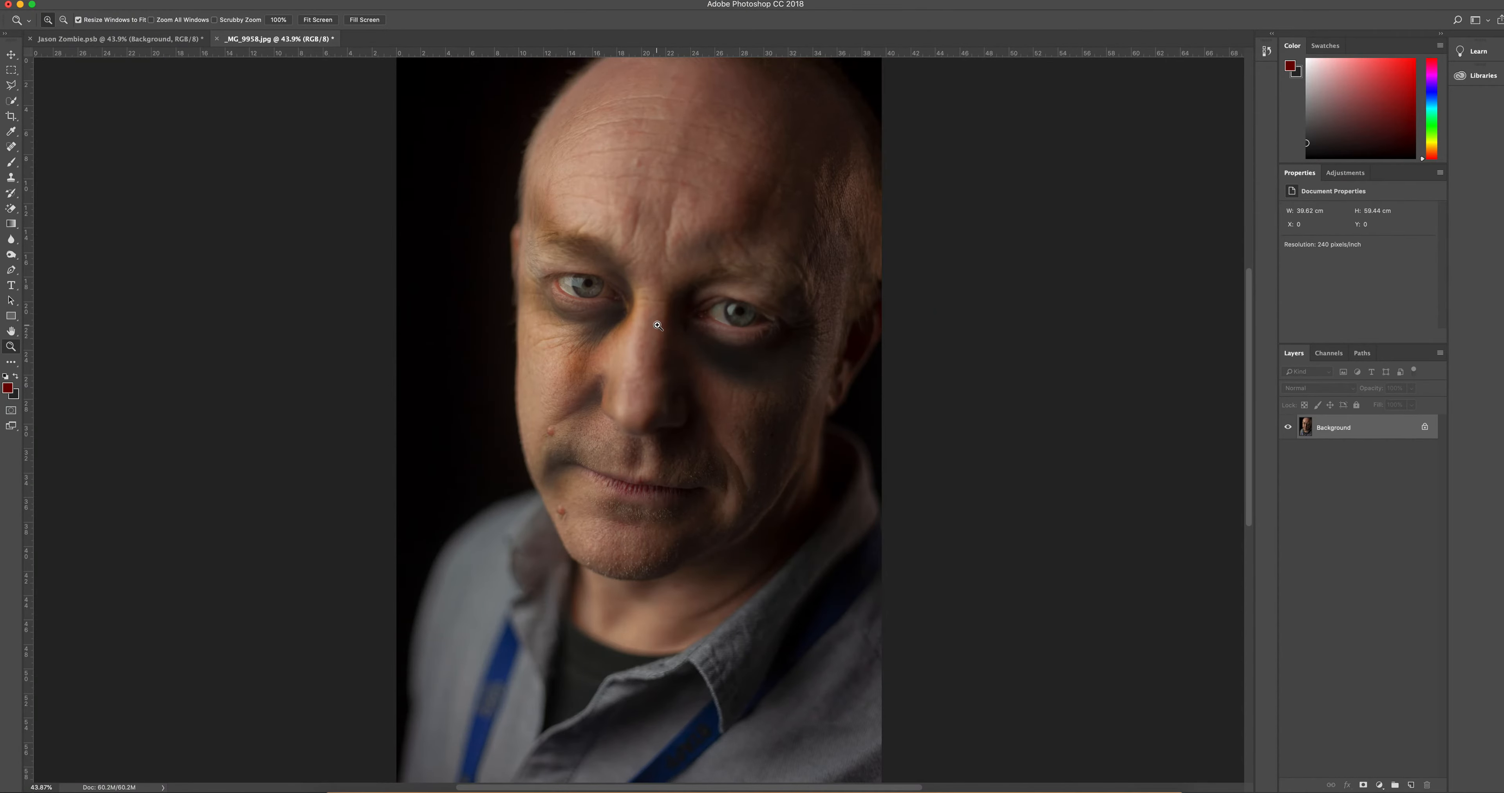
{"action": "left_click", "coordinate": [701, 331]}
{"action": "left_click", "coordinate": [695, 345]}
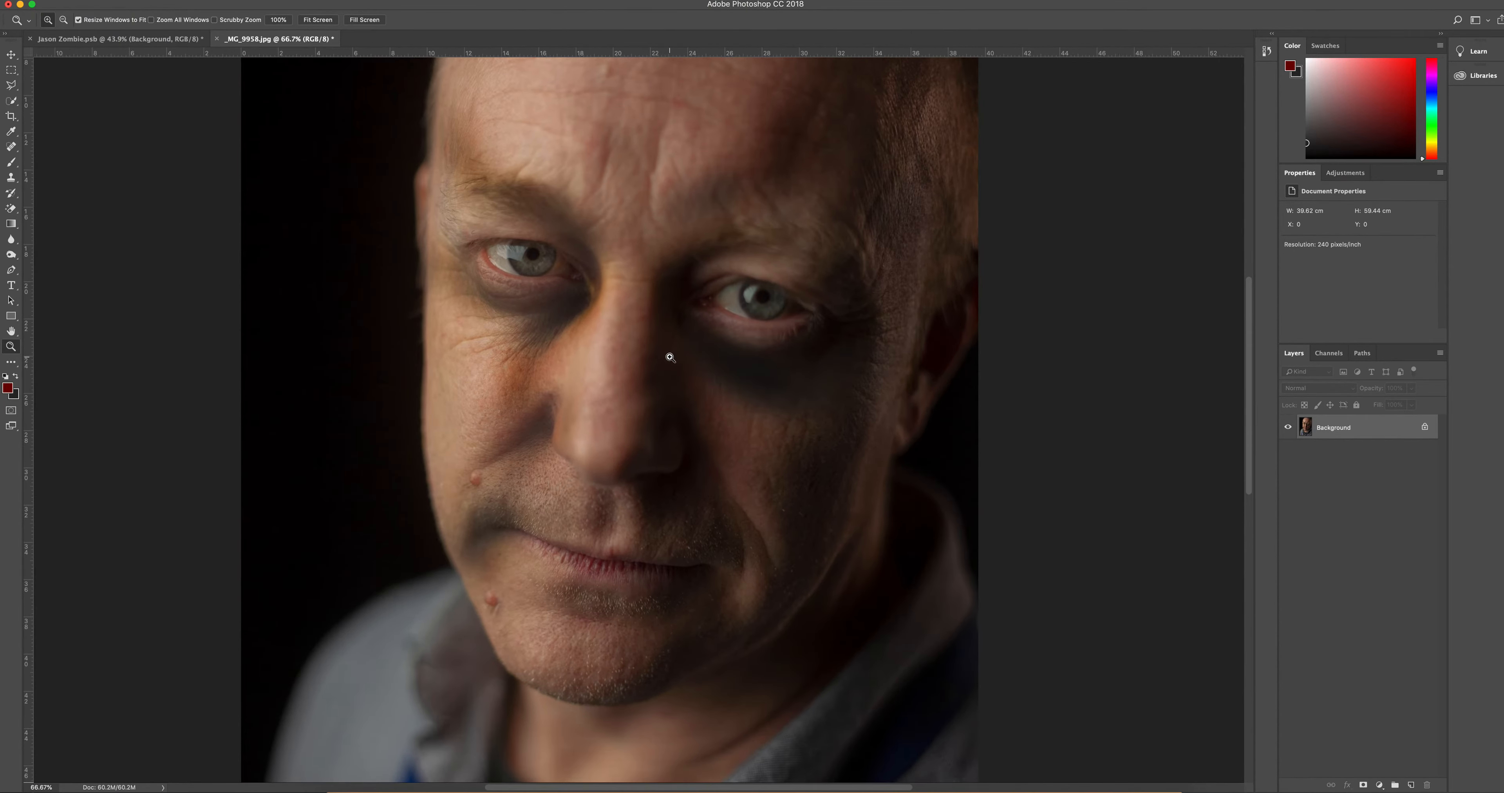
{"action": "left_click", "coordinate": [672, 357]}
{"action": "left_click_drag", "start_coordinate": [466, 192], "coordinate": [477, 185]}
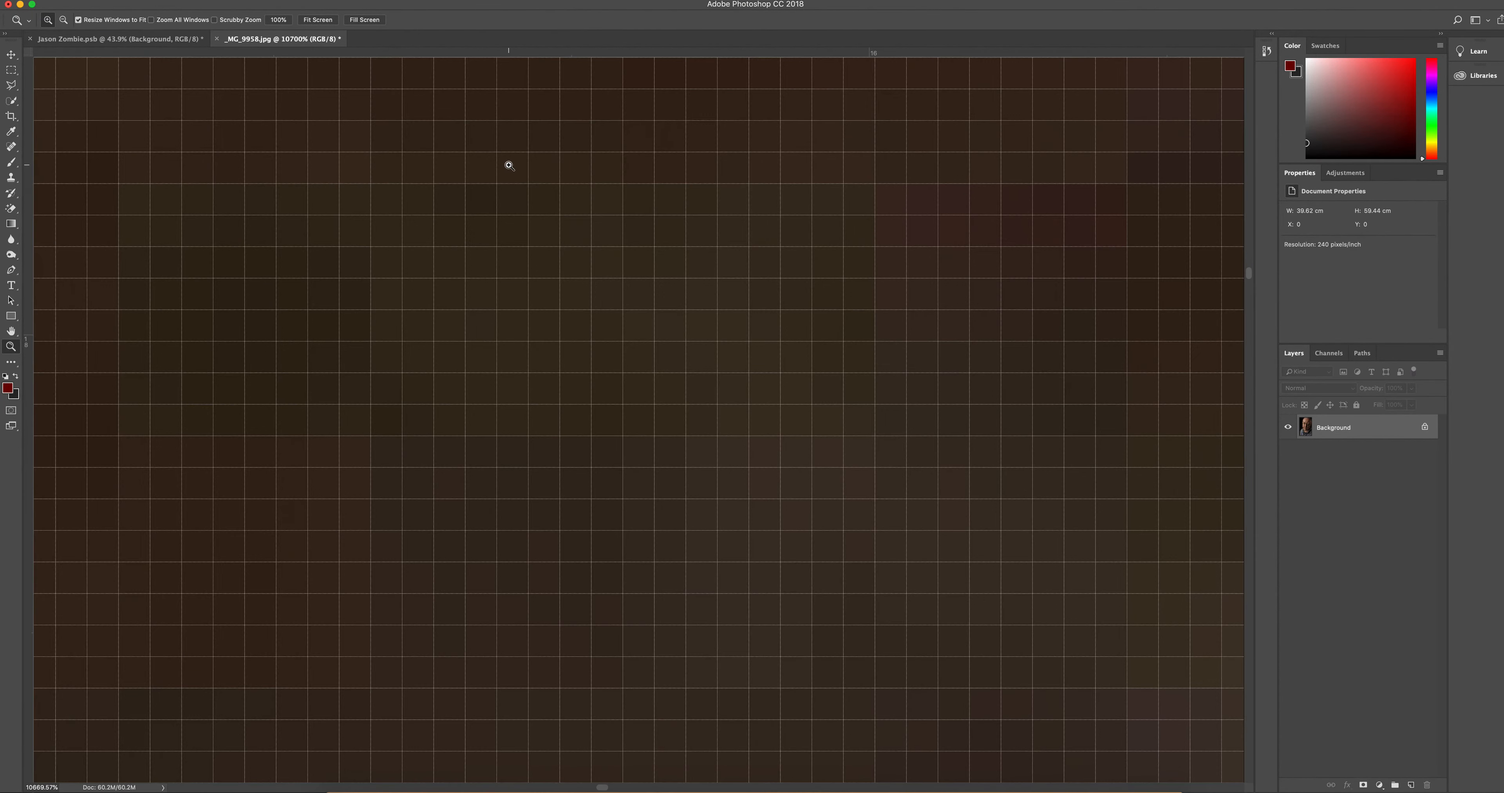
{"action": "left_click", "coordinate": [319, 20]}
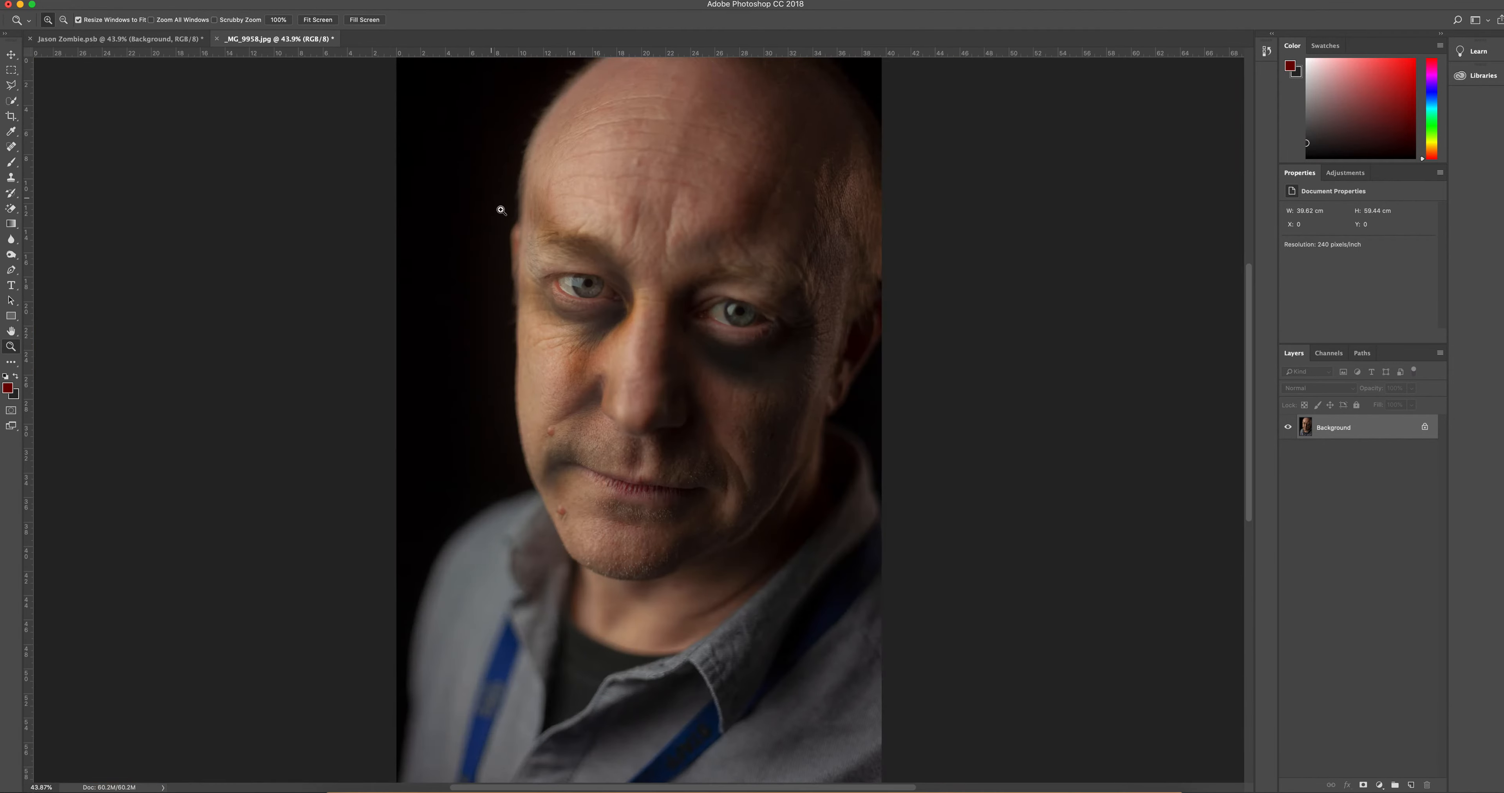
Step: Switch to the Dodge tool with the Midtones range for work on the lit-side eye
{"action": "left_click", "coordinate": [578, 266]}
{"action": "left_click", "coordinate": [579, 267]}
{"action": "left_click", "coordinate": [582, 270]}
{"action": "left_click", "coordinate": [584, 273]}
{"action": "left_click", "coordinate": [586, 275]}
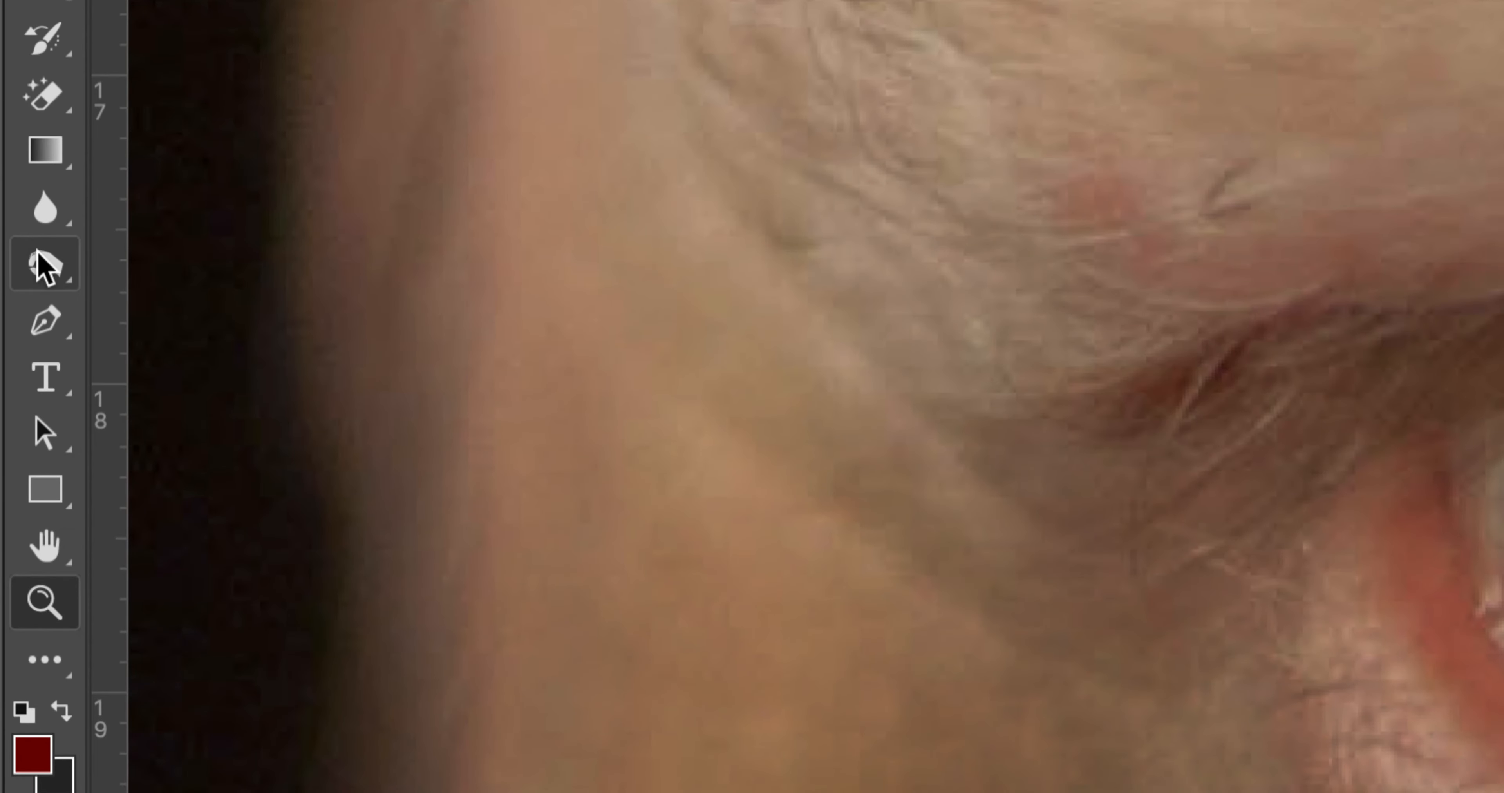
{"action": "left_click", "coordinate": [41, 262]}
{"action": "right_click", "coordinate": [46, 273]}
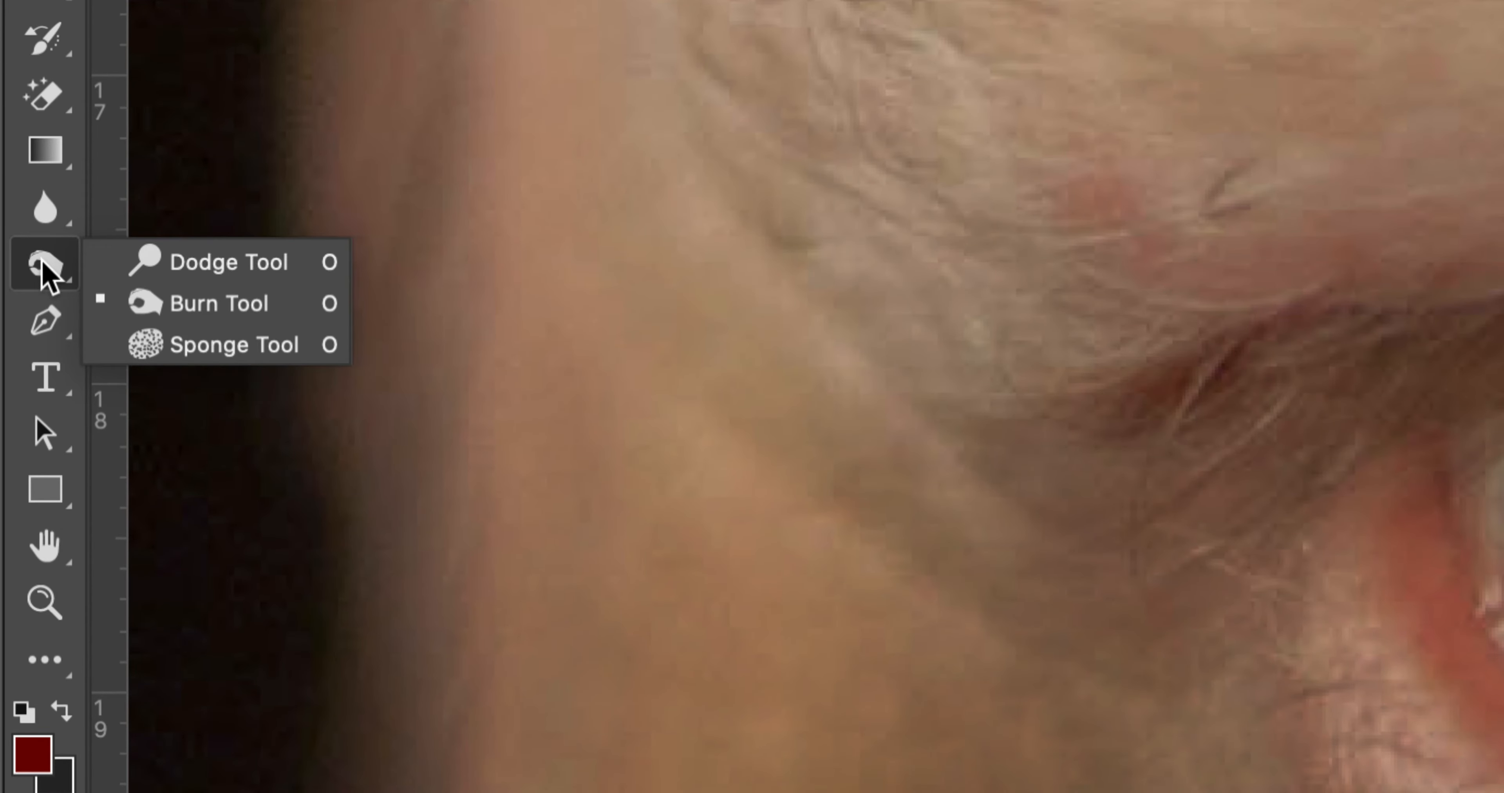
{"action": "left_click", "coordinate": [271, 264]}
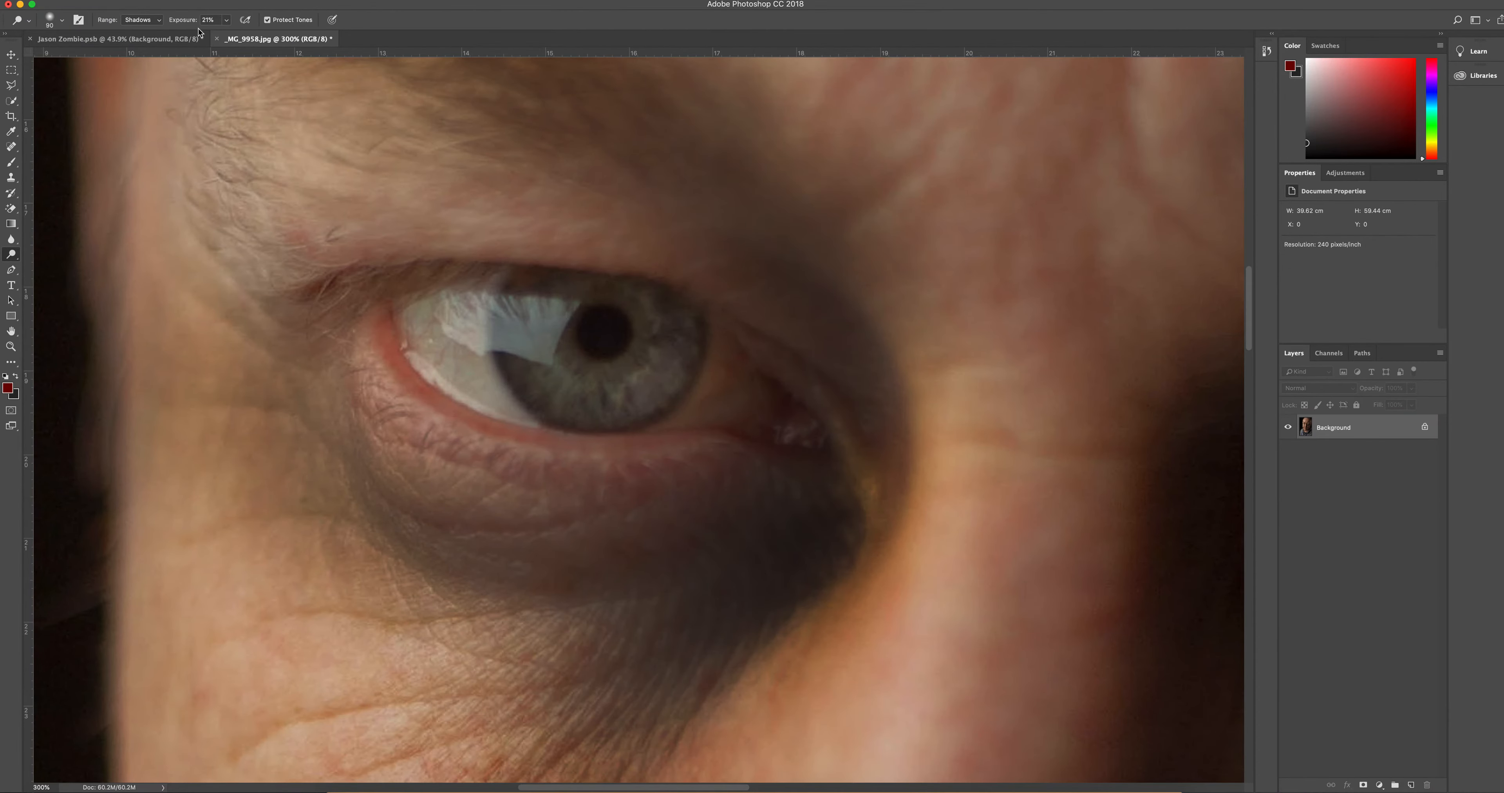
{"action": "left_click", "coordinate": [160, 22]}
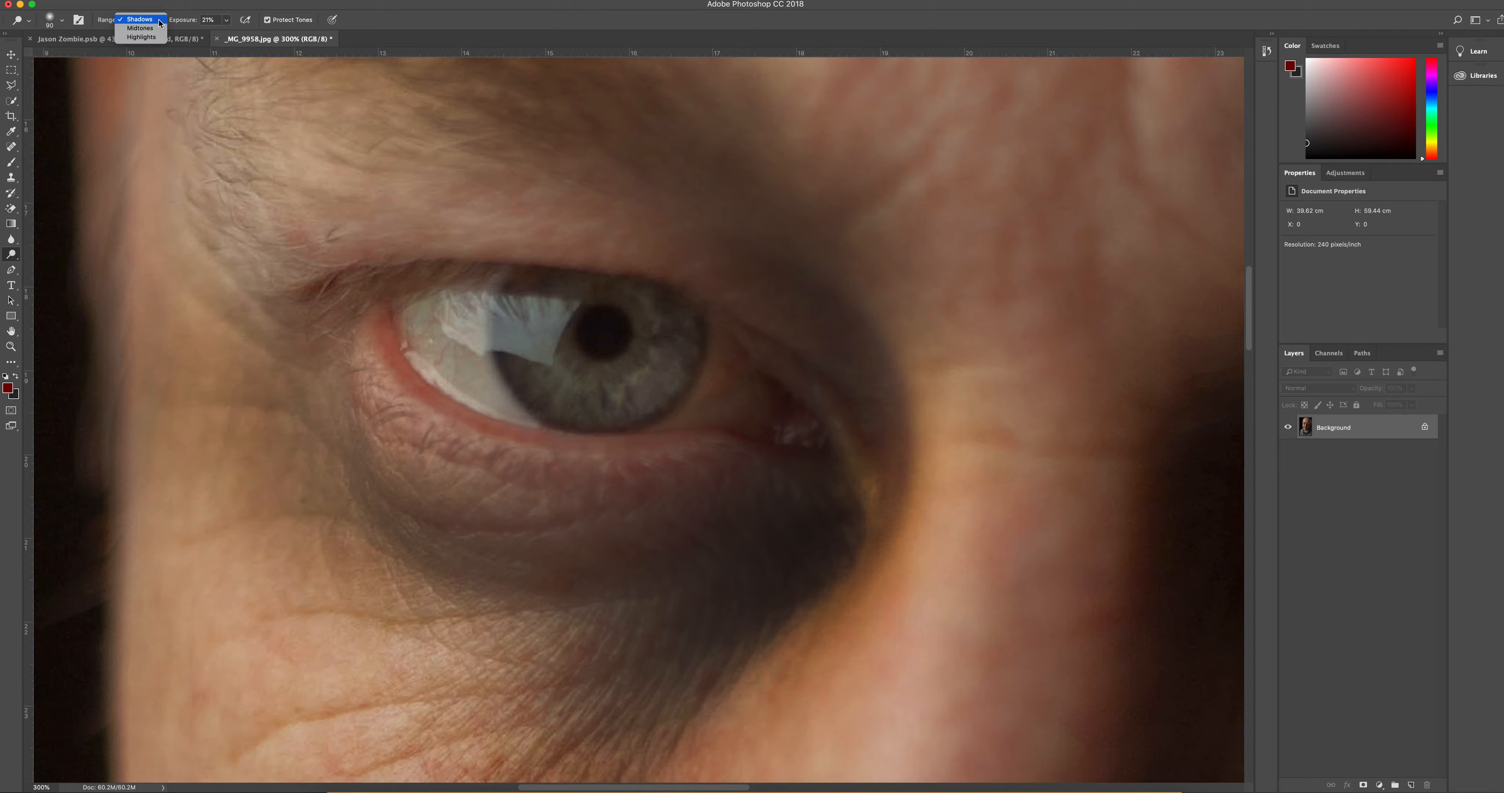
{"action": "left_click", "coordinate": [146, 28]}
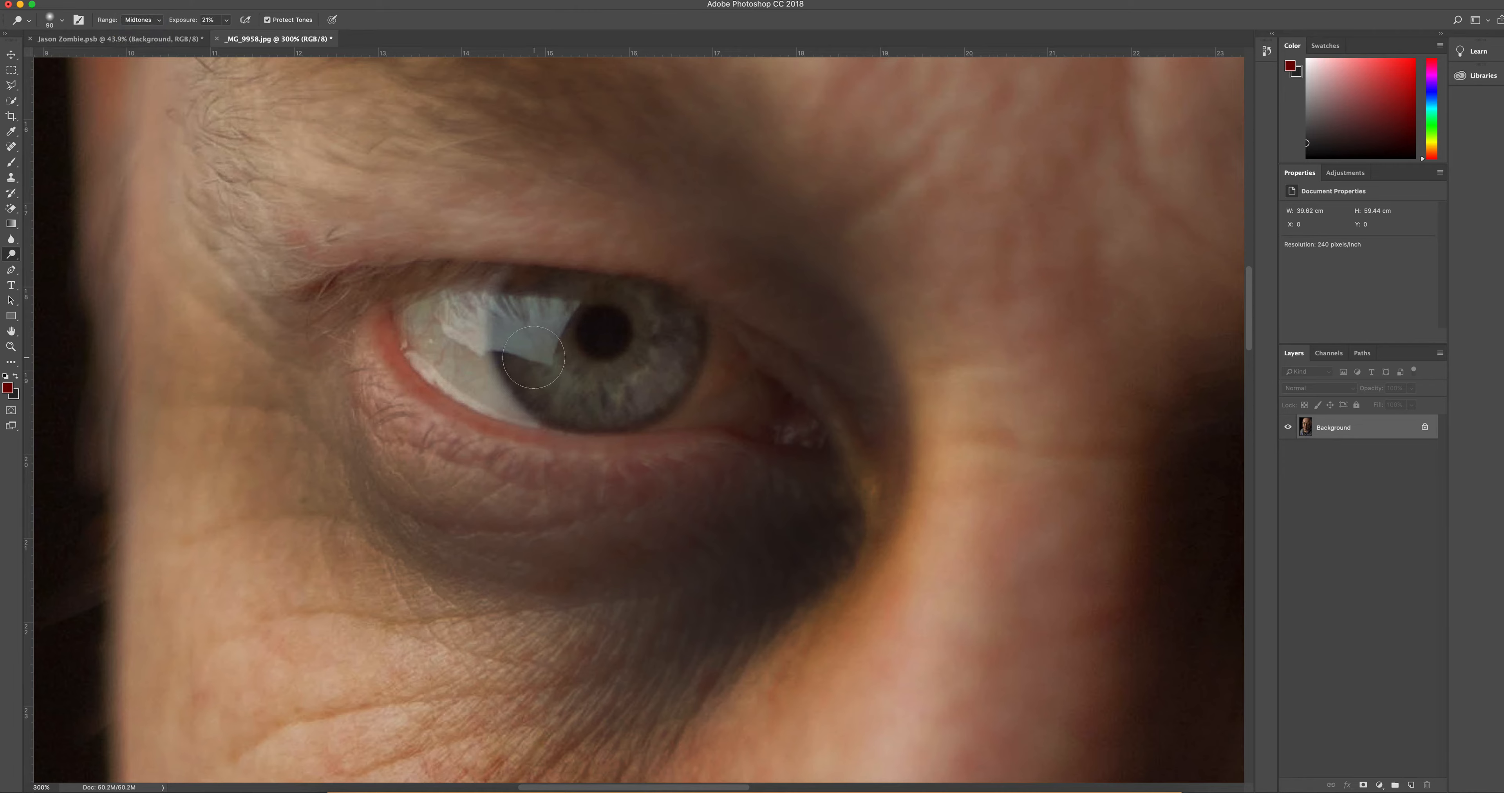
Step: Dodge the iris and its reflection in the lit-side eye to brighten them around the pupil
{"action": "left_click_drag", "start_coordinate": [530, 341], "coordinate": [551, 365]}
{"action": "mouse_move", "coordinate": [675, 354]}
{"action": "left_mouse_down"}
{"action": "mouse_move", "coordinate": [529, 327]}
{"action": "mouse_move", "coordinate": [623, 383]}
{"action": "mouse_move", "coordinate": [666, 337]}
{"action": "mouse_move", "coordinate": [542, 410]}
{"action": "mouse_move", "coordinate": [504, 329]}
{"action": "mouse_move", "coordinate": [518, 321]}
{"action": "mouse_move", "coordinate": [537, 346]}
{"action": "mouse_move", "coordinate": [658, 383]}
{"action": "mouse_move", "coordinate": [682, 313]}
{"action": "left_mouse_up"}
{"action": "mouse_move", "coordinate": [630, 375]}
{"action": "left_mouse_down"}
{"action": "mouse_move", "coordinate": [540, 307]}
{"action": "mouse_move", "coordinate": [560, 369]}
{"action": "mouse_move", "coordinate": [665, 338]}
{"action": "left_mouse_up"}
{"action": "mouse_move", "coordinate": [555, 348]}
{"action": "left_mouse_down"}
{"action": "mouse_move", "coordinate": [600, 394]}
{"action": "mouse_move", "coordinate": [677, 331]}
{"action": "left_mouse_up"}
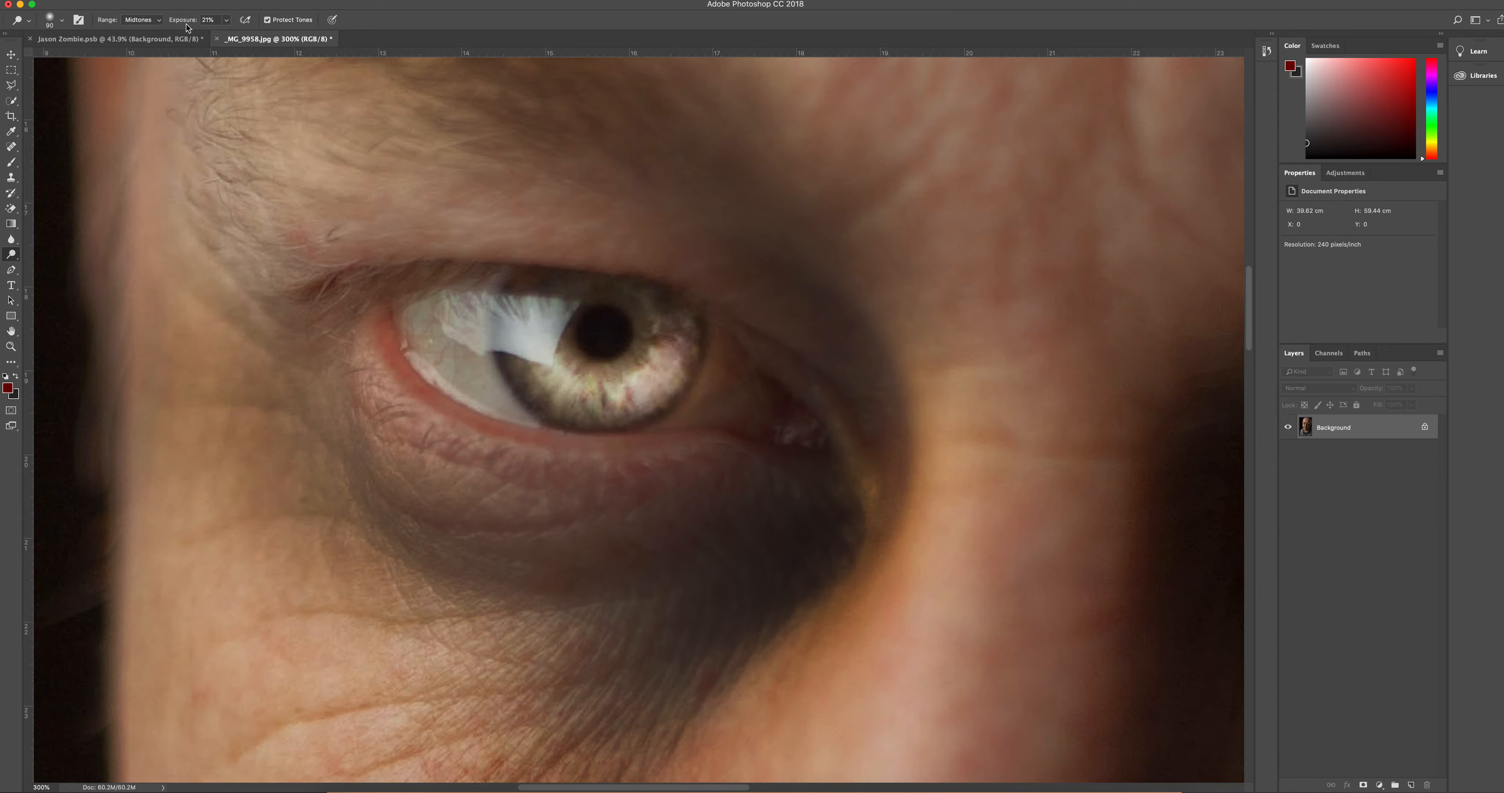
Step: Set the Dodge range to Shadows and lighten the iris of the eye on the shadowed side to near white
{"action": "left_click", "coordinate": [157, 20]}
{"action": "left_click", "coordinate": [145, 12]}
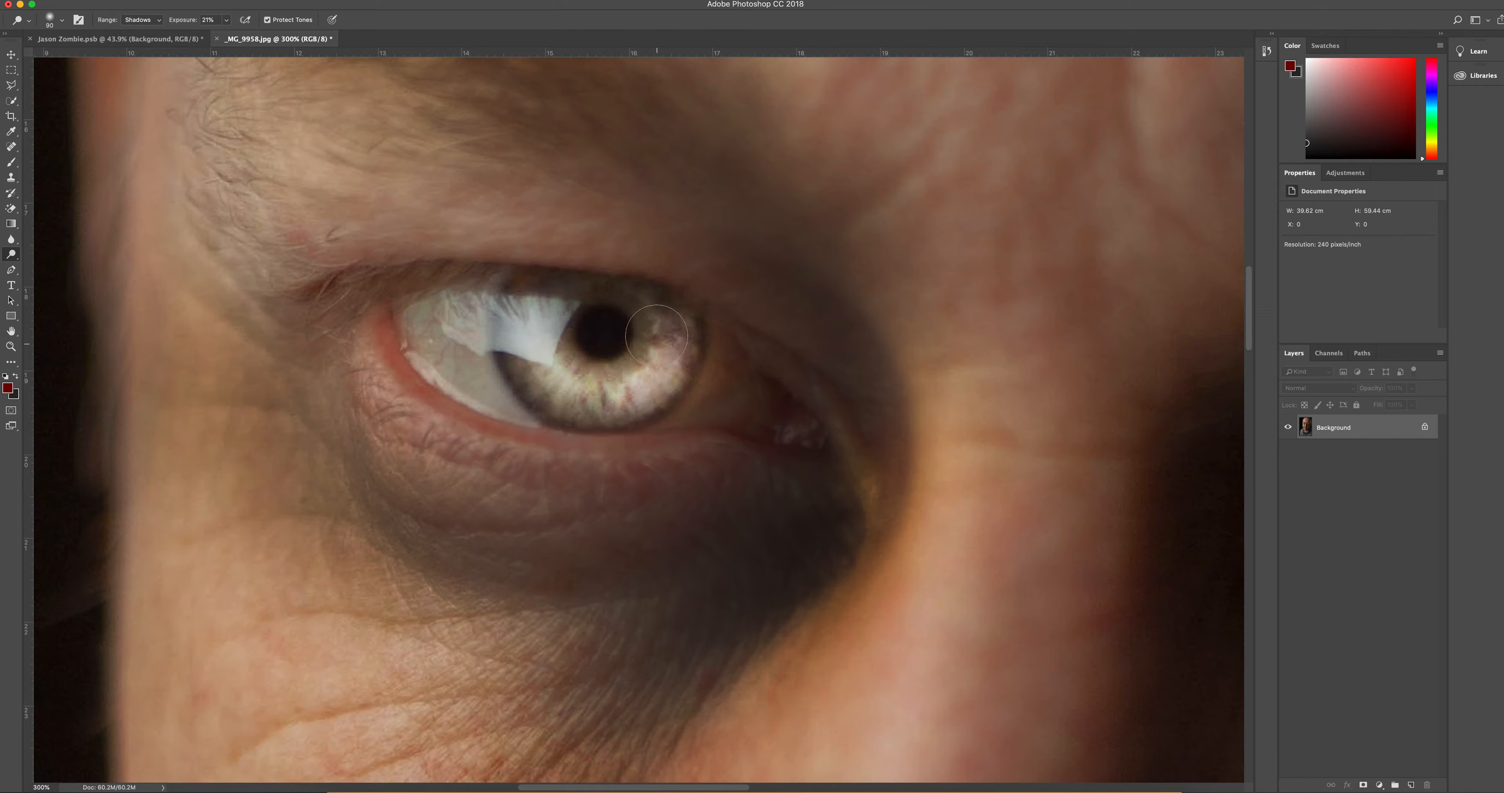
{"action": "left_click_drag", "start_coordinate": [1048, 413], "coordinate": [632, 367]}
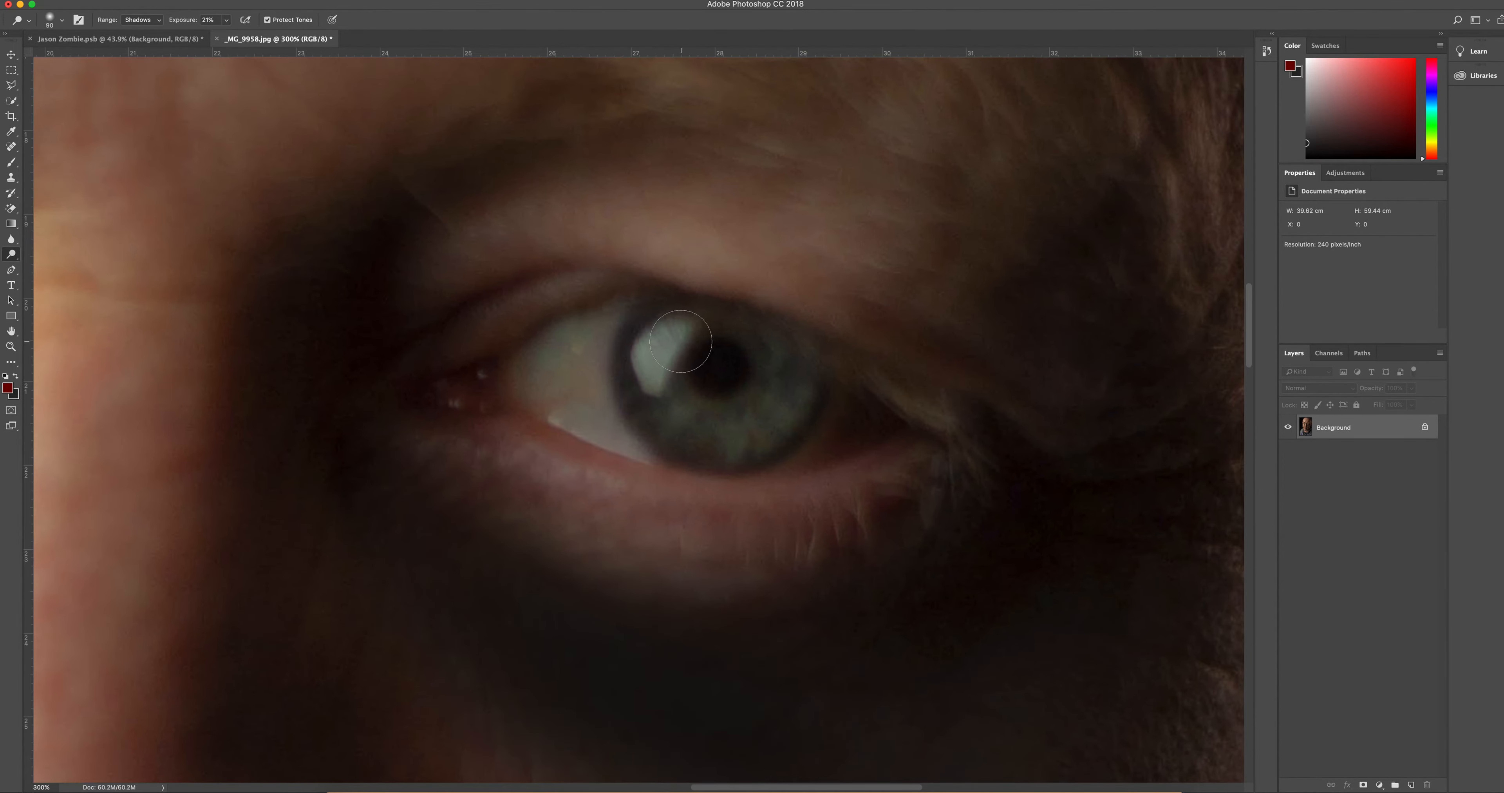
{"action": "mouse_move", "coordinate": [774, 367]}
{"action": "left_mouse_down"}
{"action": "mouse_move", "coordinate": [684, 420]}
{"action": "mouse_move", "coordinate": [641, 373]}
{"action": "mouse_move", "coordinate": [723, 420]}
{"action": "mouse_move", "coordinate": [753, 369]}
{"action": "mouse_move", "coordinate": [788, 375]}
{"action": "mouse_move", "coordinate": [758, 428]}
{"action": "mouse_move", "coordinate": [779, 353]}
{"action": "mouse_move", "coordinate": [786, 385]}
{"action": "mouse_move", "coordinate": [729, 412]}
{"action": "left_mouse_up"}
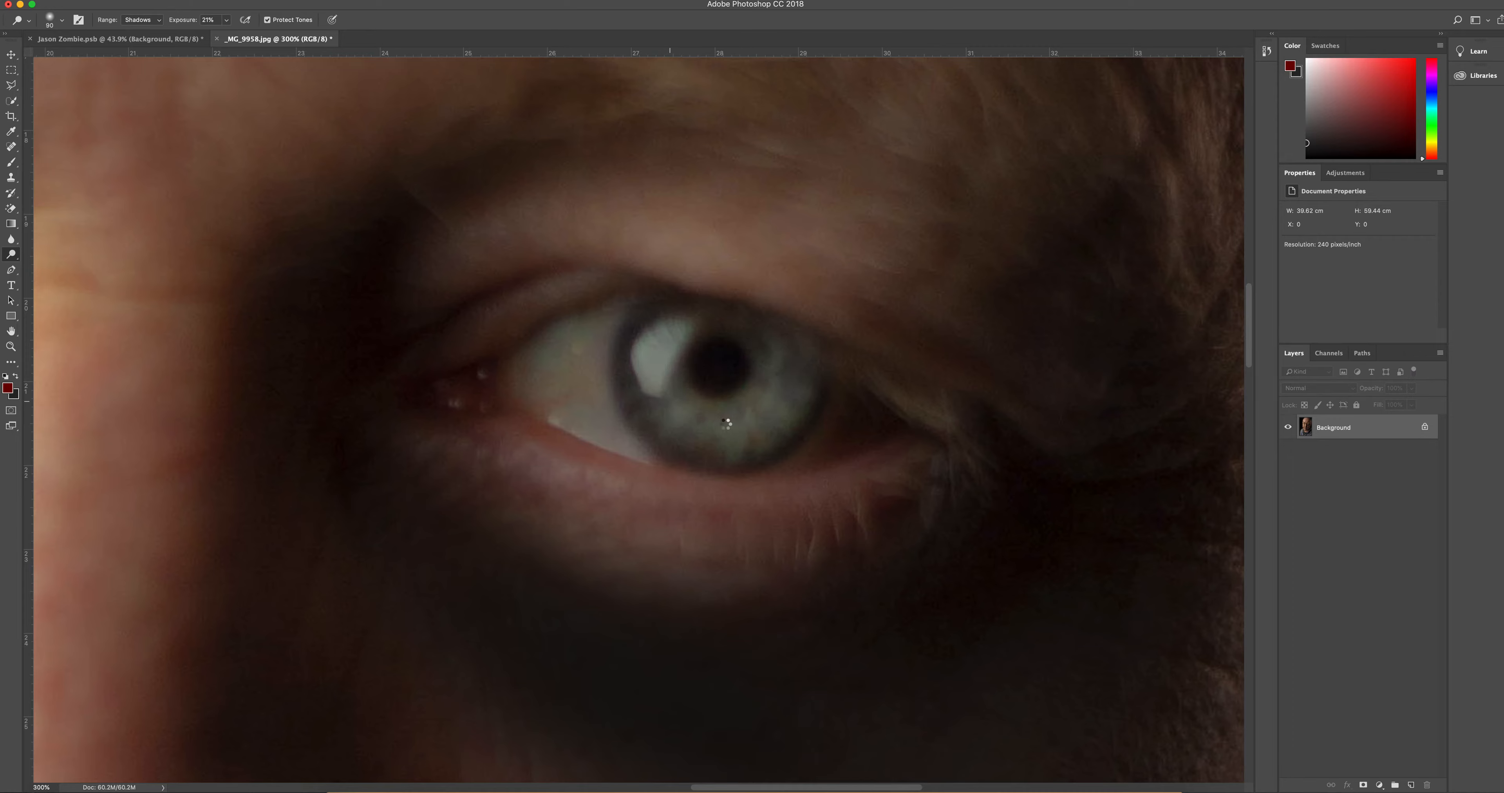
{"action": "mouse_move", "coordinate": [784, 365]}
{"action": "left_mouse_down"}
{"action": "mouse_move", "coordinate": [722, 427]}
{"action": "mouse_move", "coordinate": [640, 361]}
{"action": "left_mouse_up"}
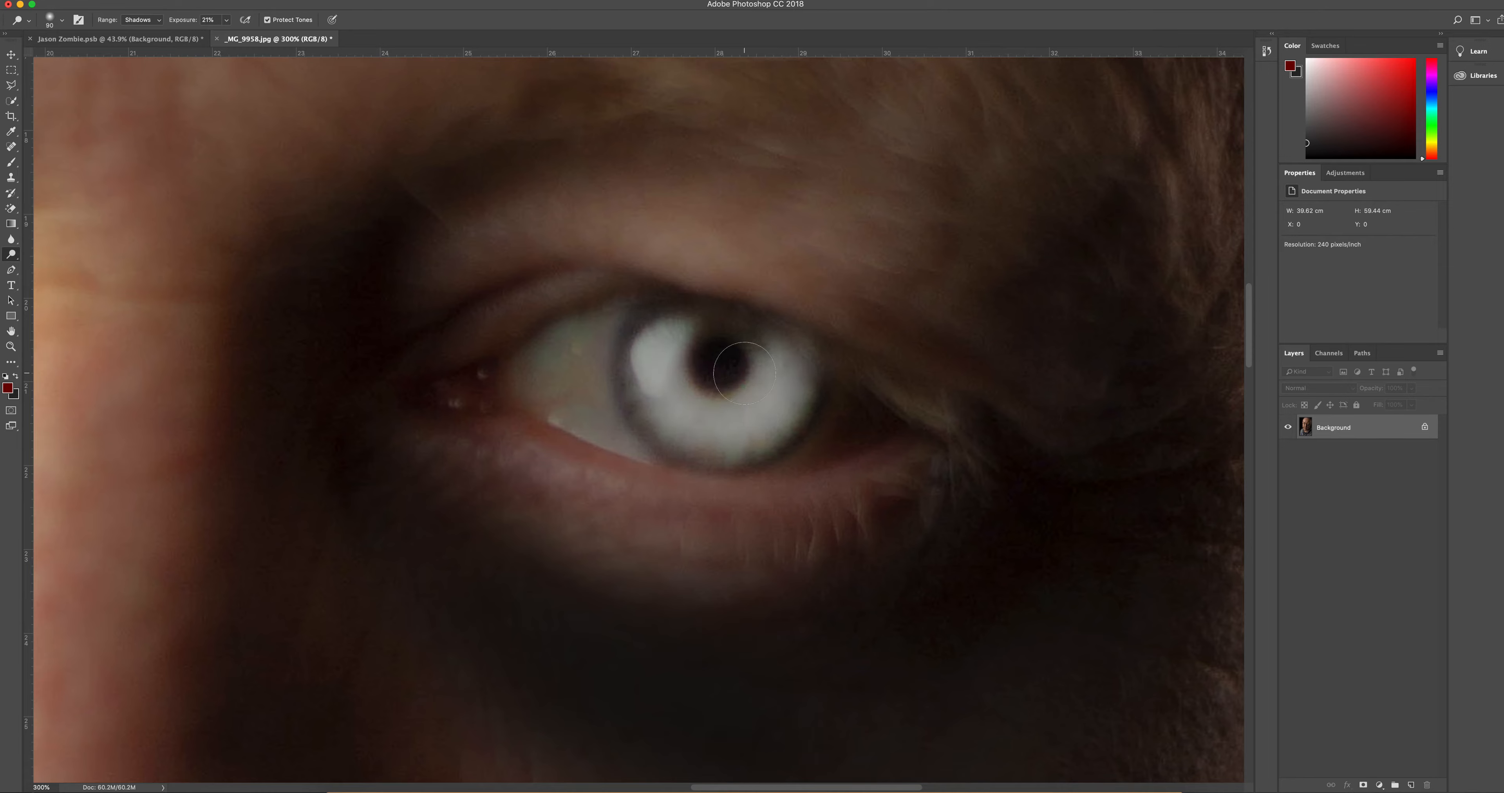
{"action": "key", "text": "z"}
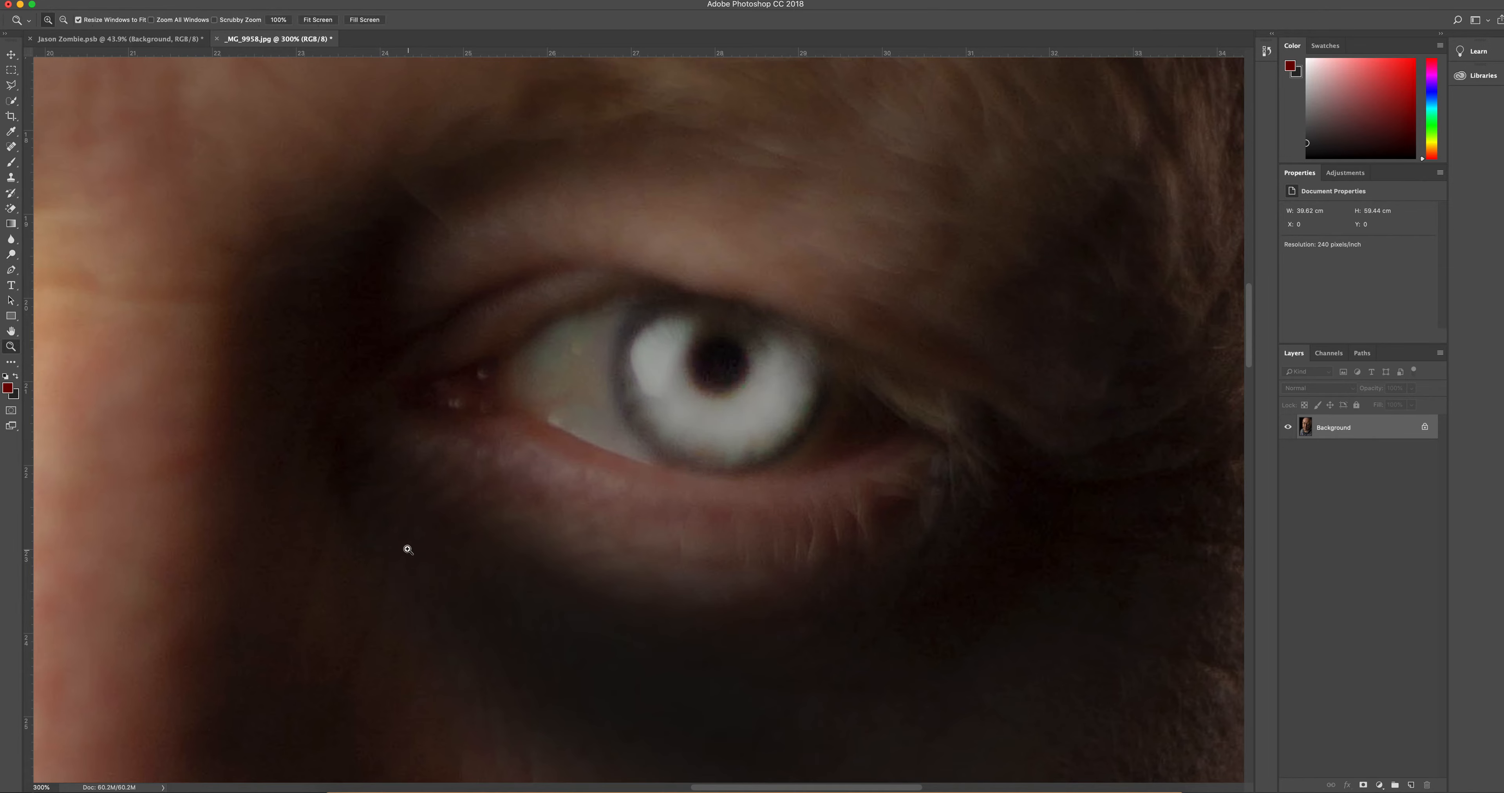
{"action": "left_click", "coordinate": [318, 20]}
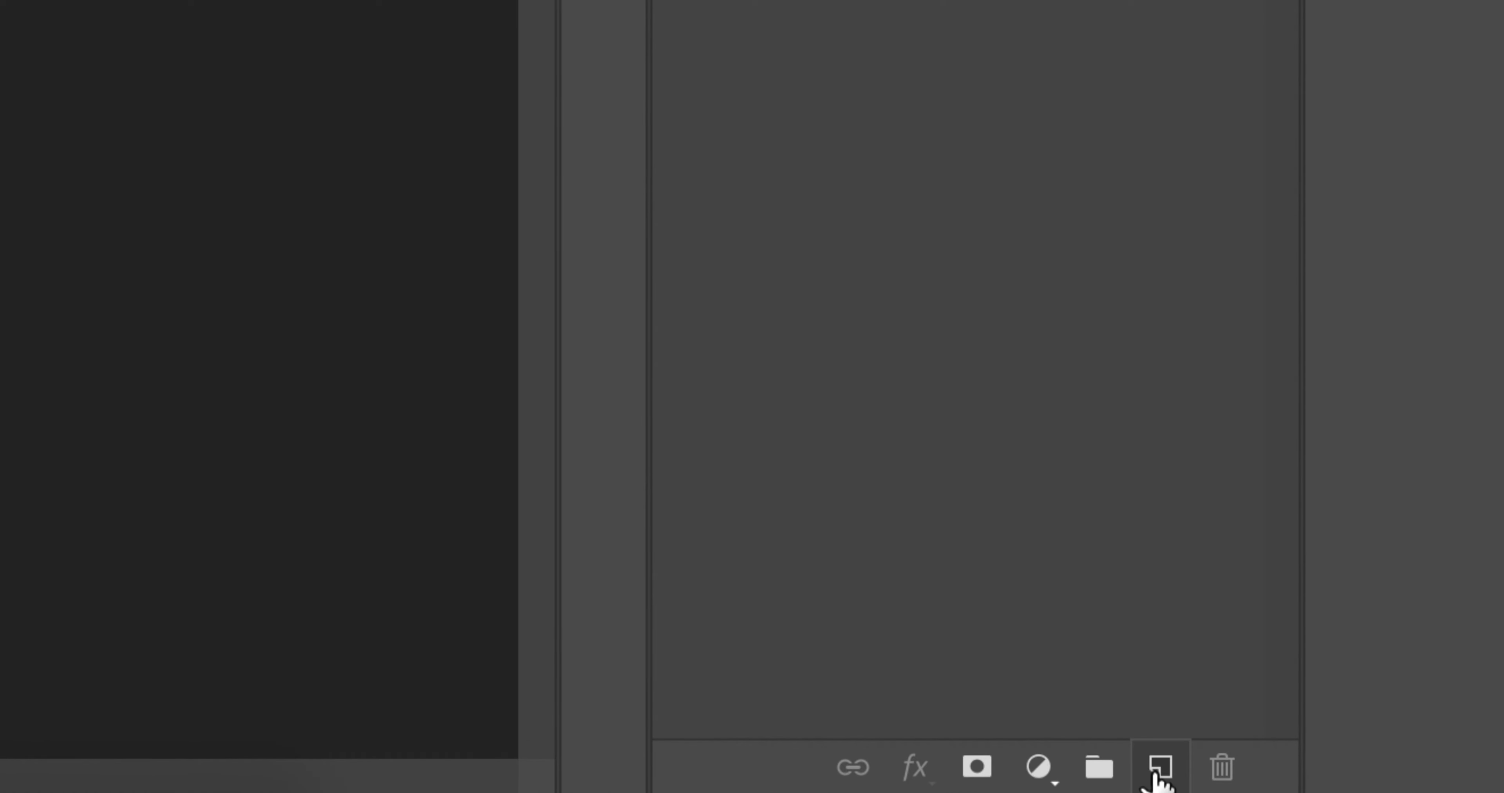
Step: Add a new layer above the portrait and choose a dark red foreground color for painting blood
{"action": "left_click", "coordinate": [1160, 772]}
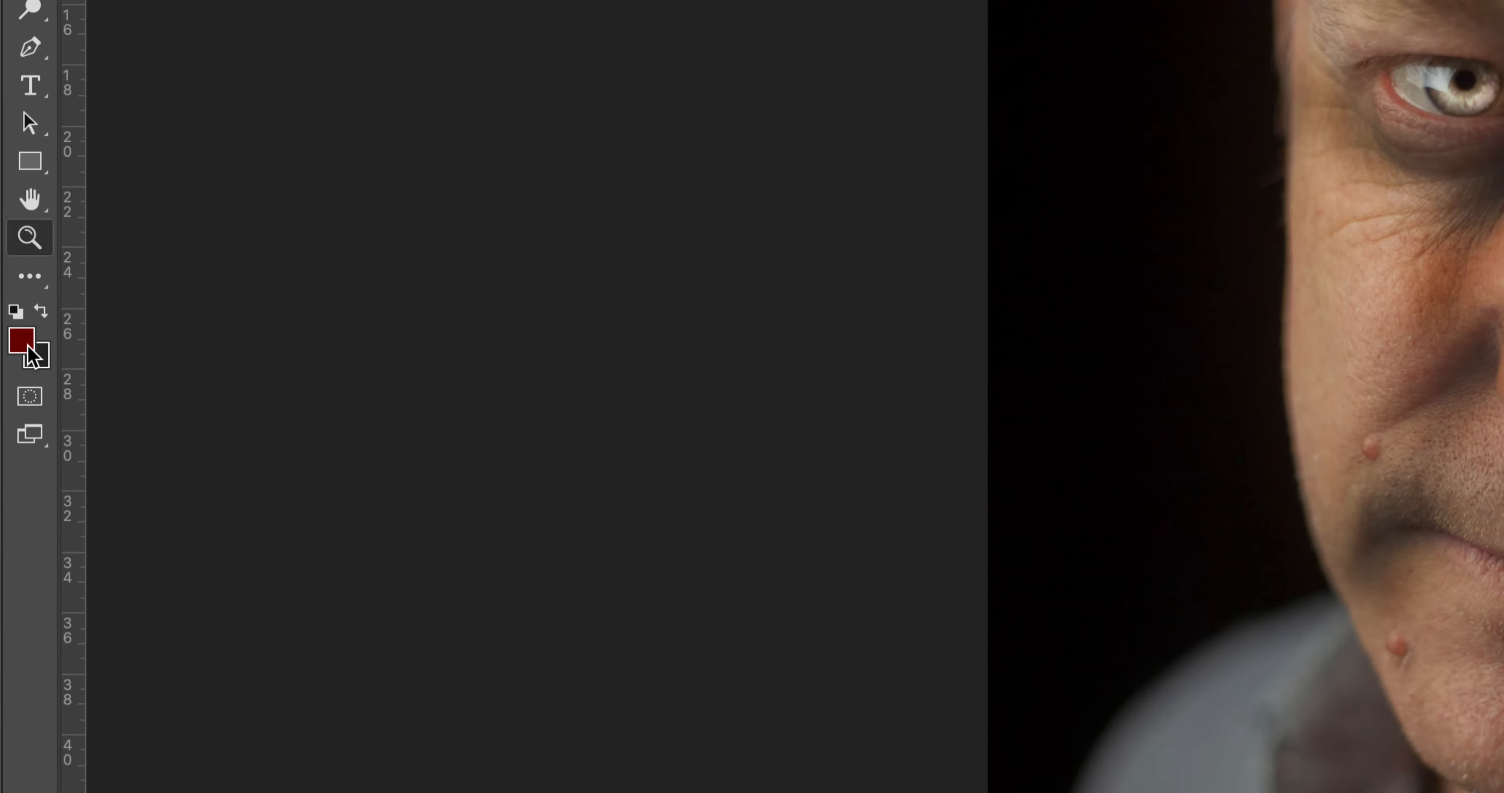
{"action": "left_click", "coordinate": [27, 345]}
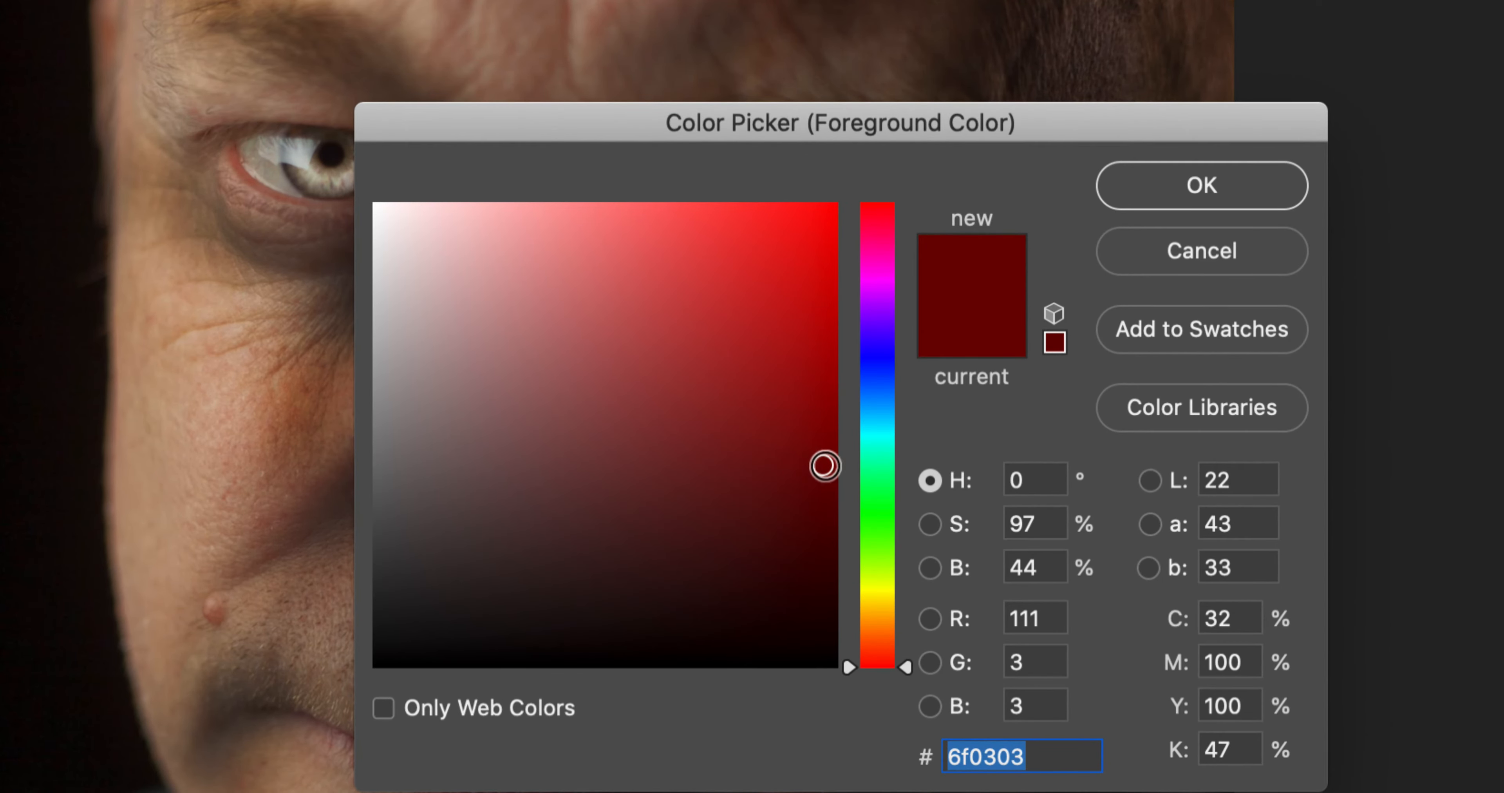
{"action": "mouse_move", "coordinate": [820, 475]}
{"action": "left_mouse_down"}
{"action": "mouse_move", "coordinate": [823, 462]}
{"action": "mouse_move", "coordinate": [810, 472]}
{"action": "left_mouse_up"}
{"action": "left_click", "coordinate": [1168, 202]}
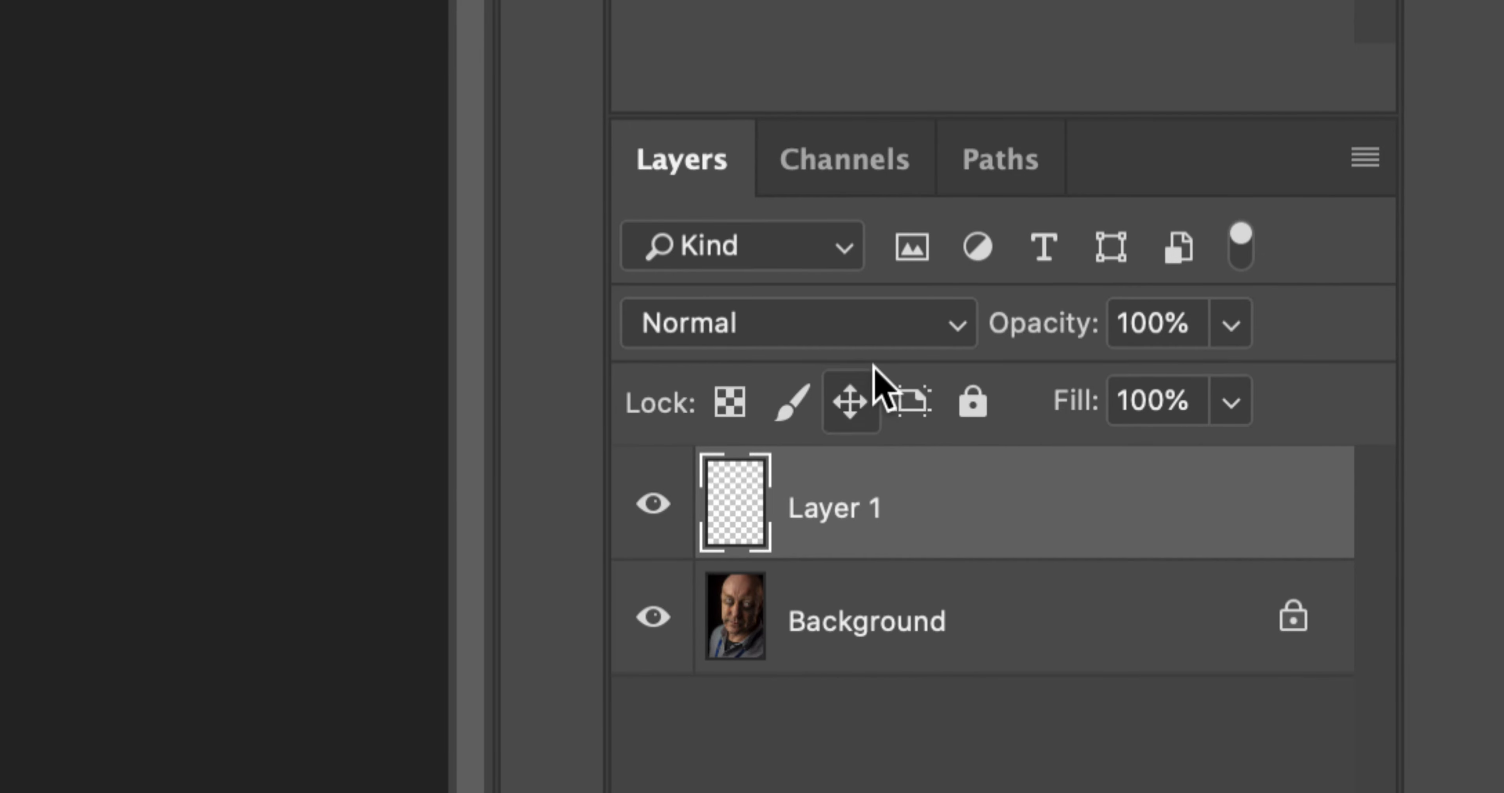
Step: Set the new layer's blend mode to Overlay and lower its opacity
{"action": "left_click", "coordinate": [972, 327]}
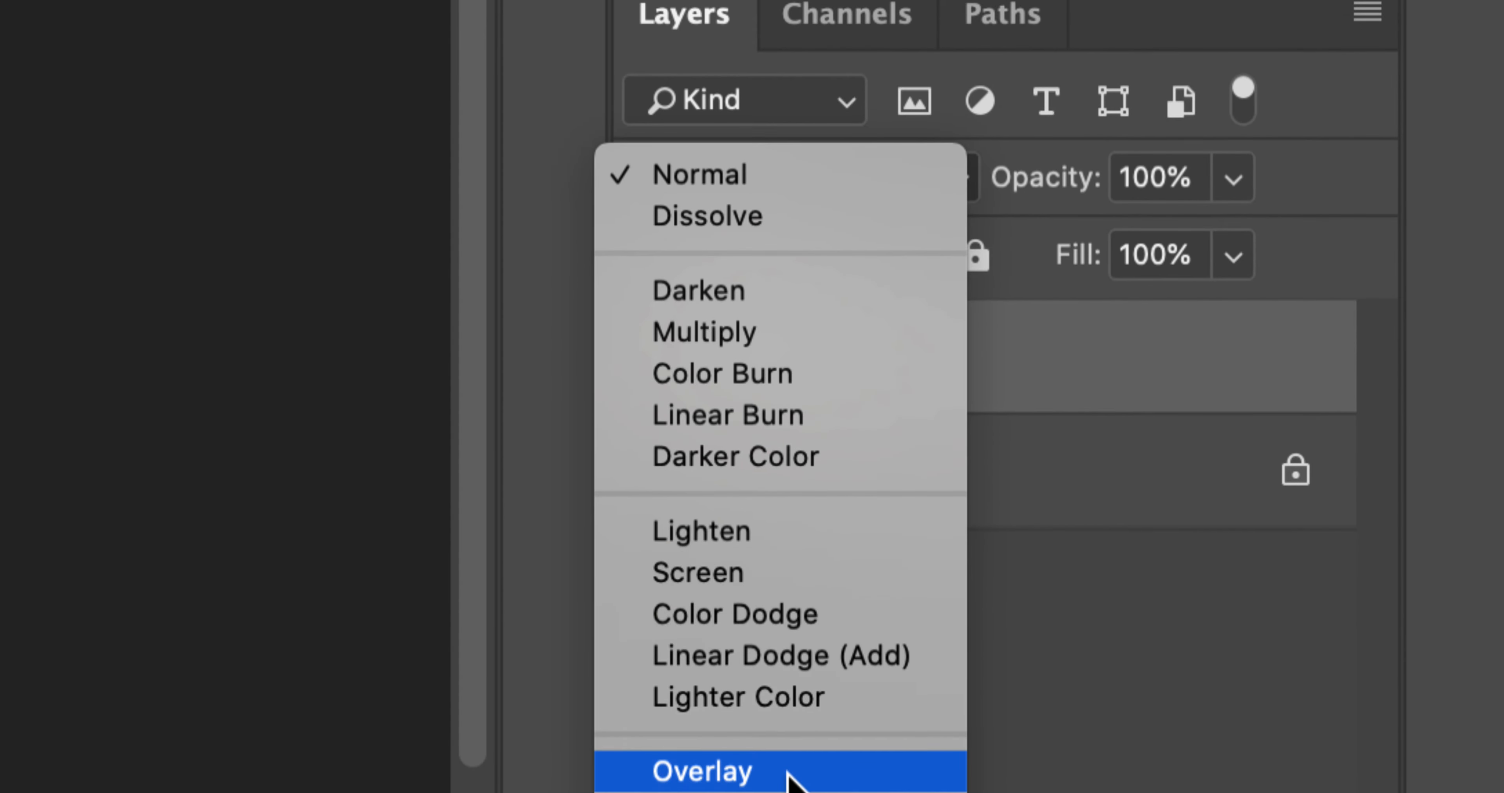
{"action": "left_click", "coordinate": [791, 774]}
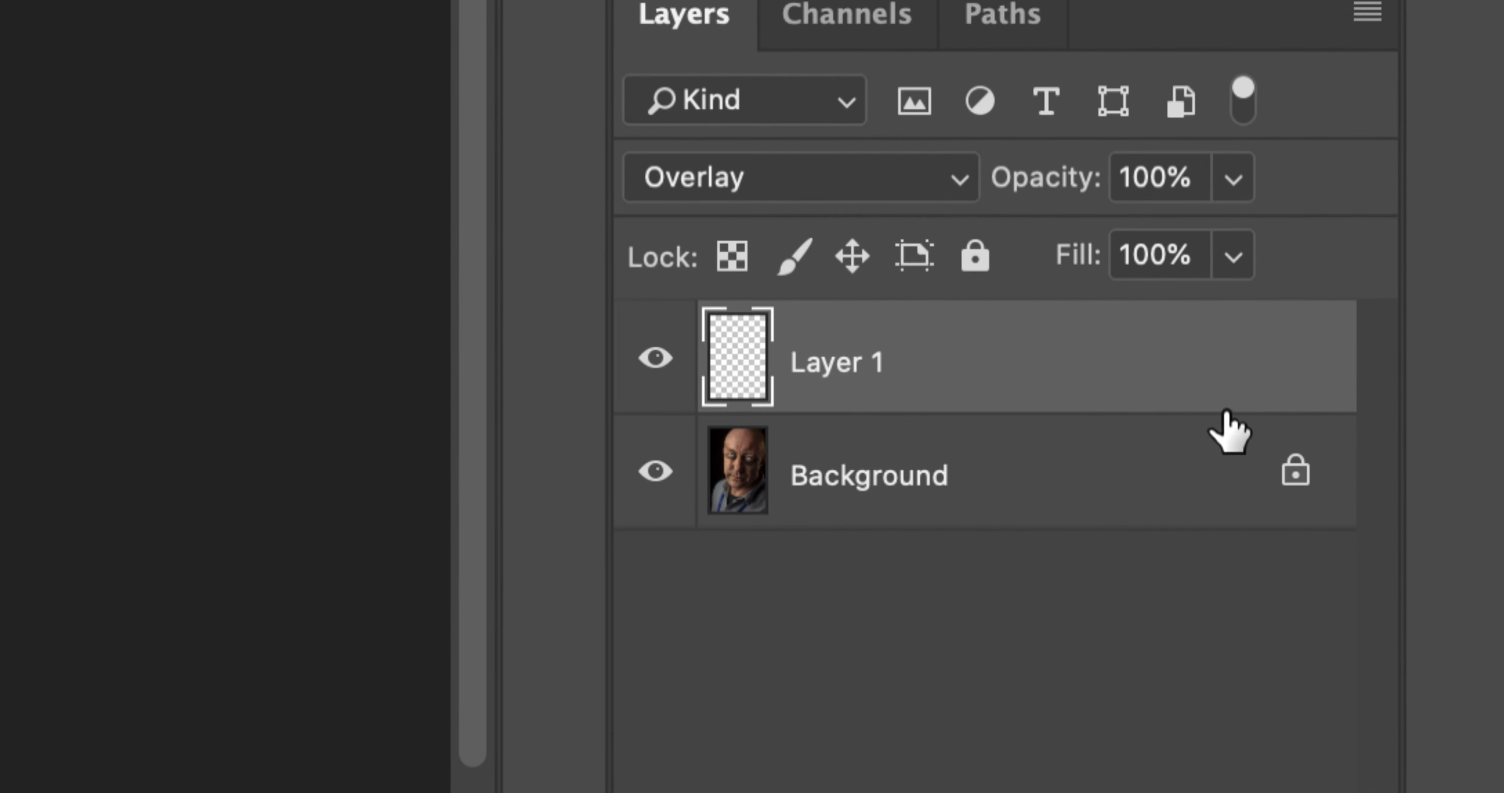
{"action": "left_click", "coordinate": [1232, 181]}
{"action": "mouse_move", "coordinate": [1178, 228]}
{"action": "left_mouse_down"}
{"action": "mouse_move", "coordinate": [1144, 233]}
{"action": "mouse_move", "coordinate": [1202, 246]}
{"action": "left_mouse_up"}
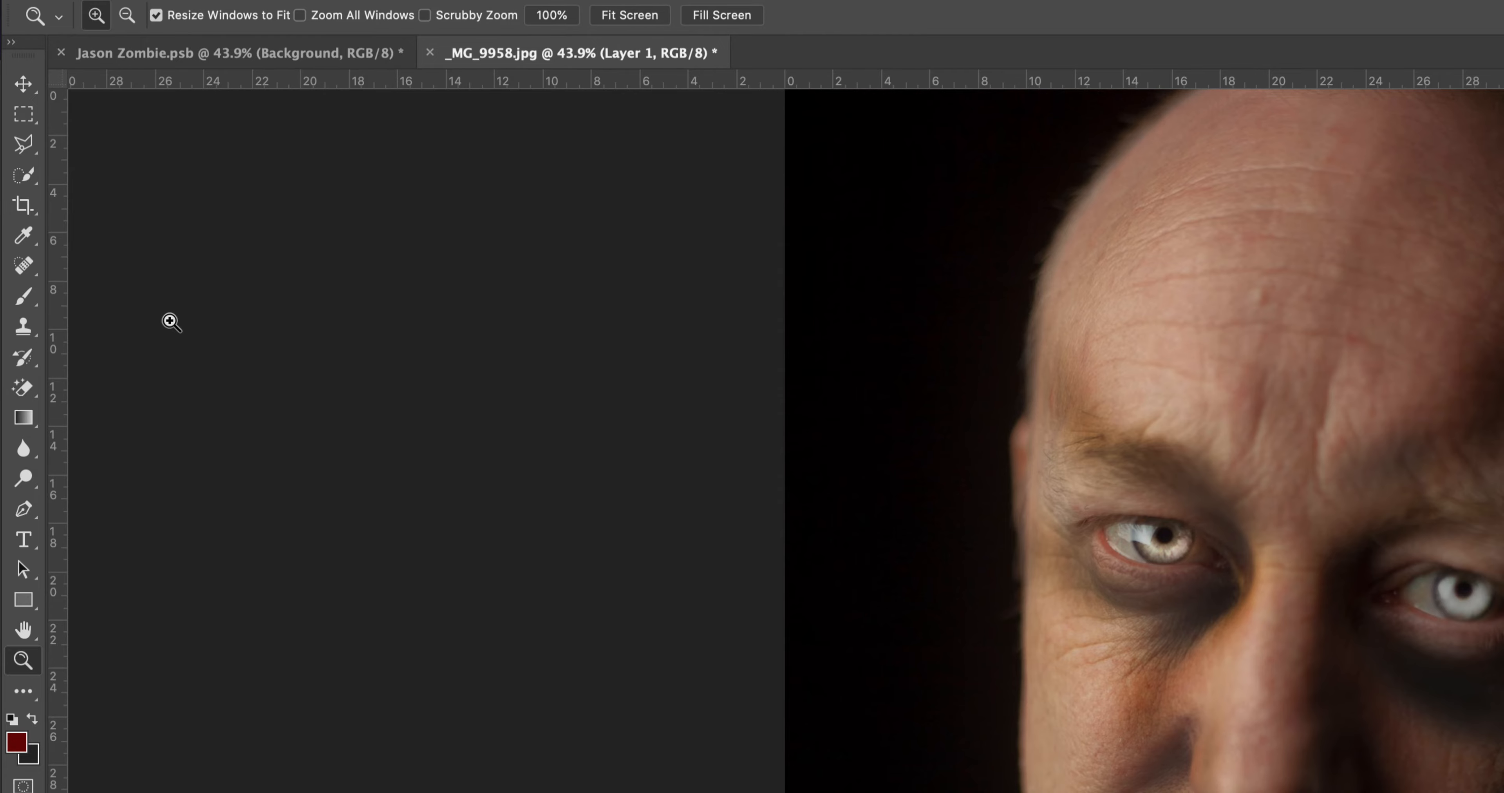
Step: Choose the Blood 1 brush from the 20 Blood Brushes set for the Brush tool
{"action": "key", "text": "b"}
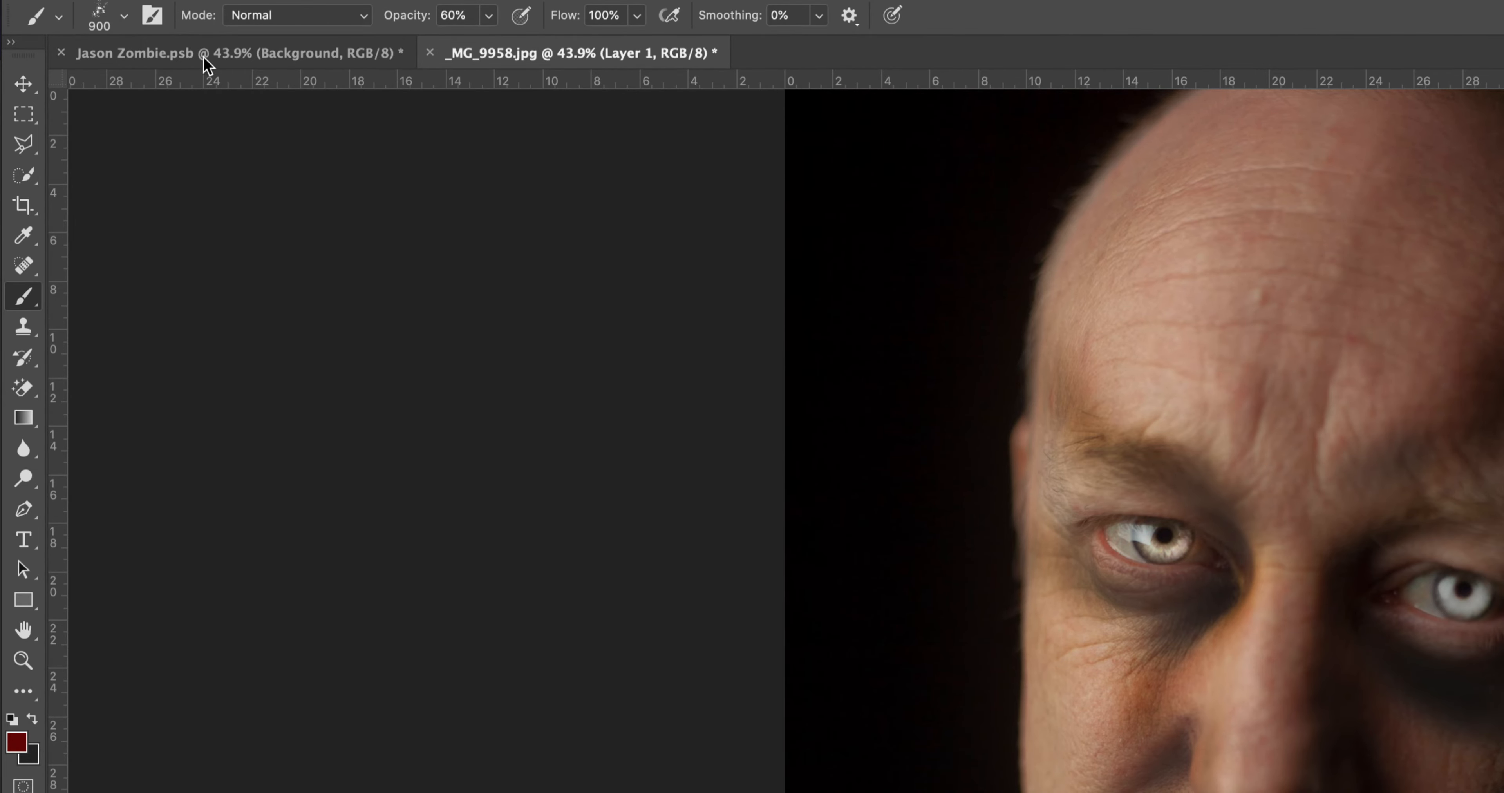
{"action": "left_click", "coordinate": [125, 17]}
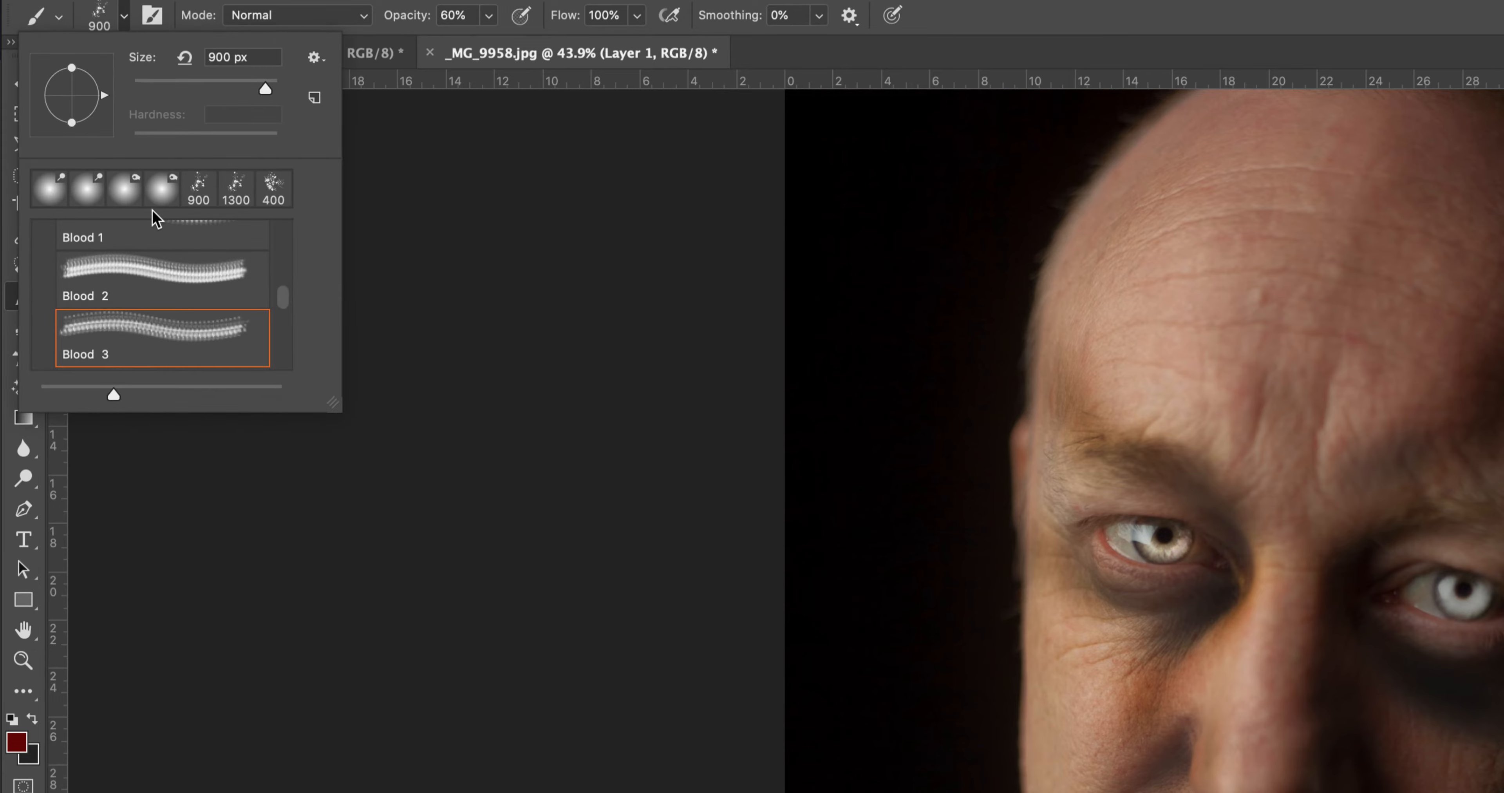
{"action": "scroll", "coordinate": [286, 299], "scroll_direction": "up", "scroll_amount": 5}
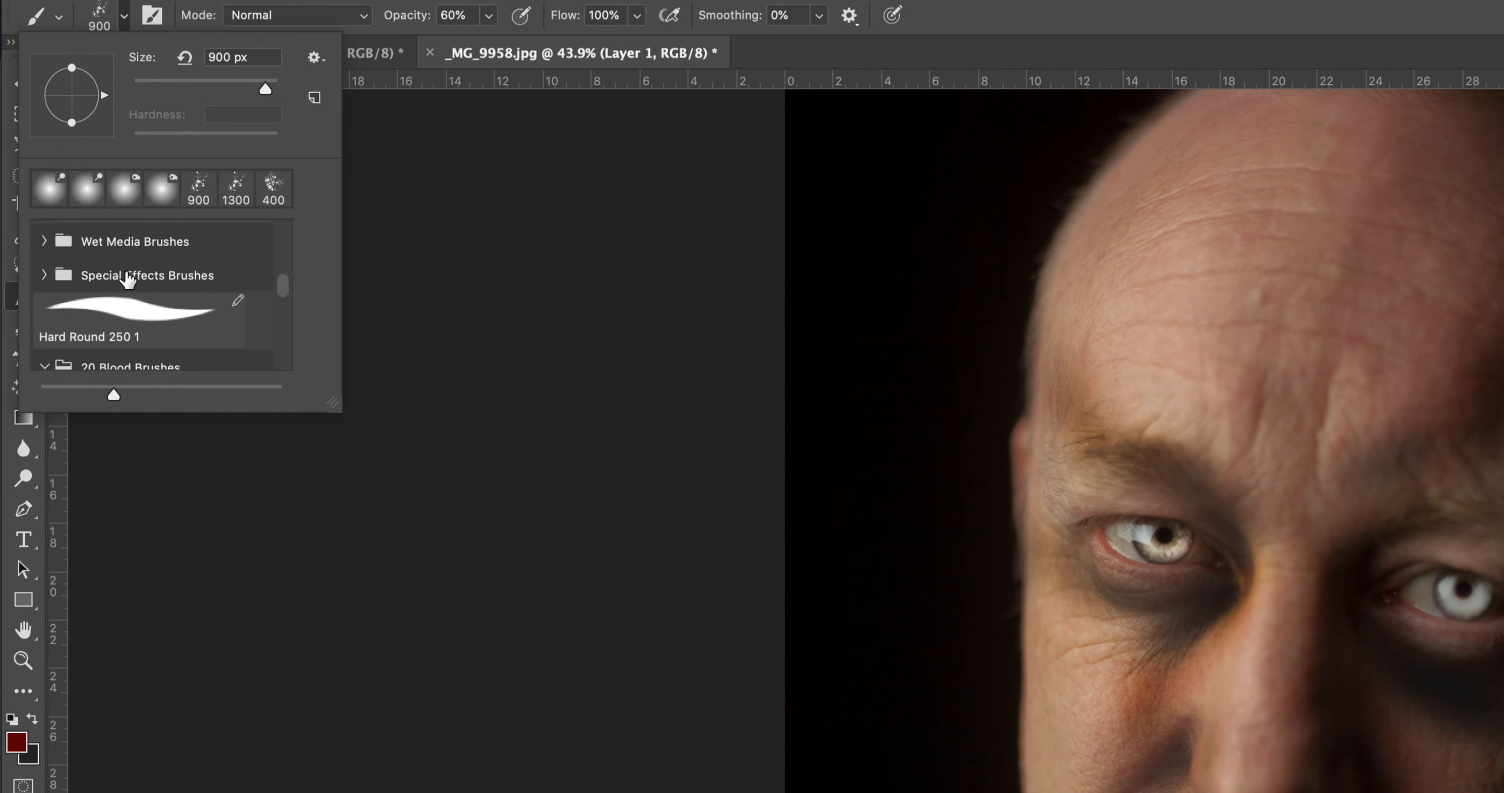
{"action": "scroll", "coordinate": [285, 299], "scroll_direction": "down", "scroll_amount": 3}
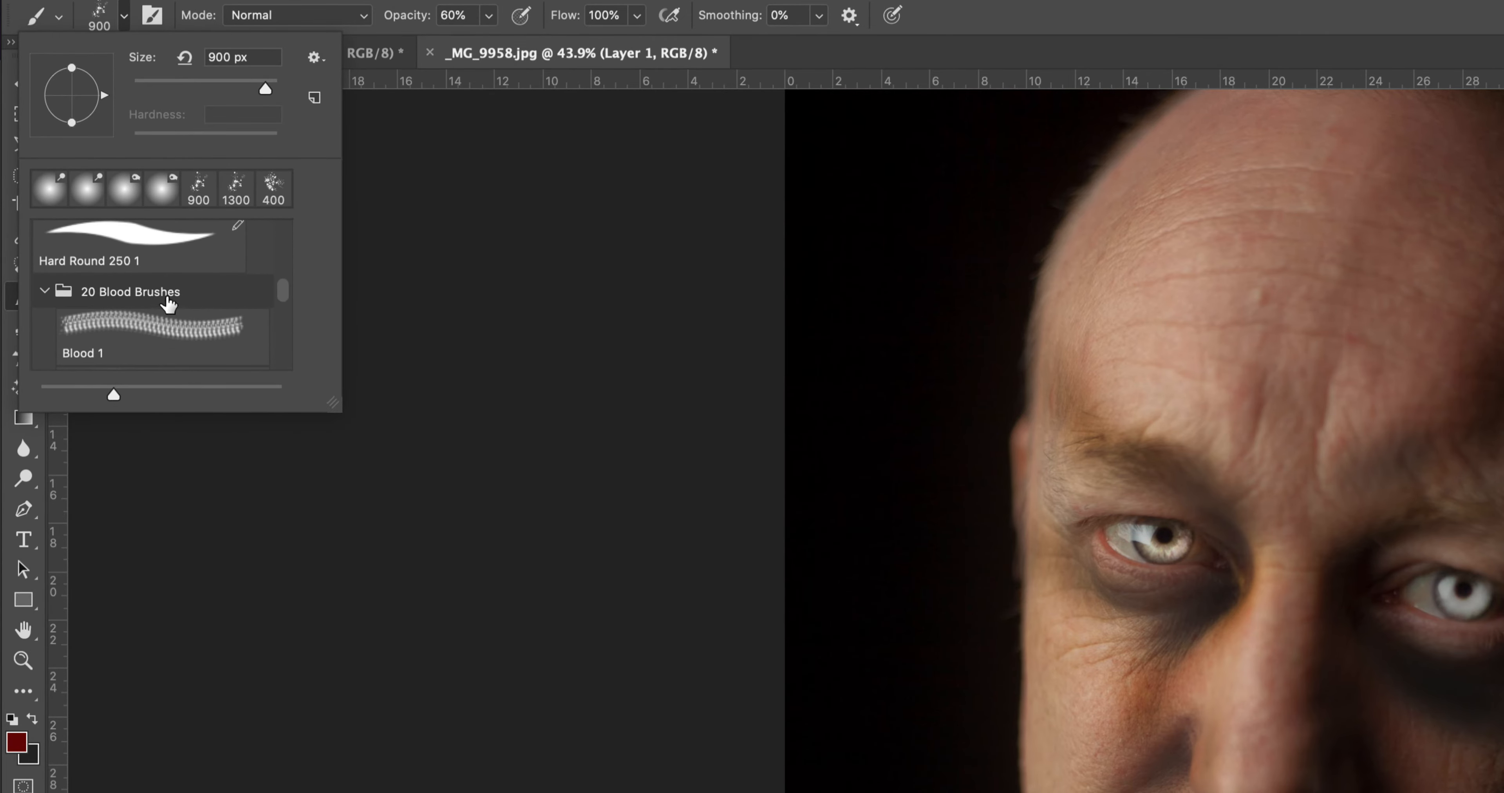
{"action": "left_click", "coordinate": [43, 291]}
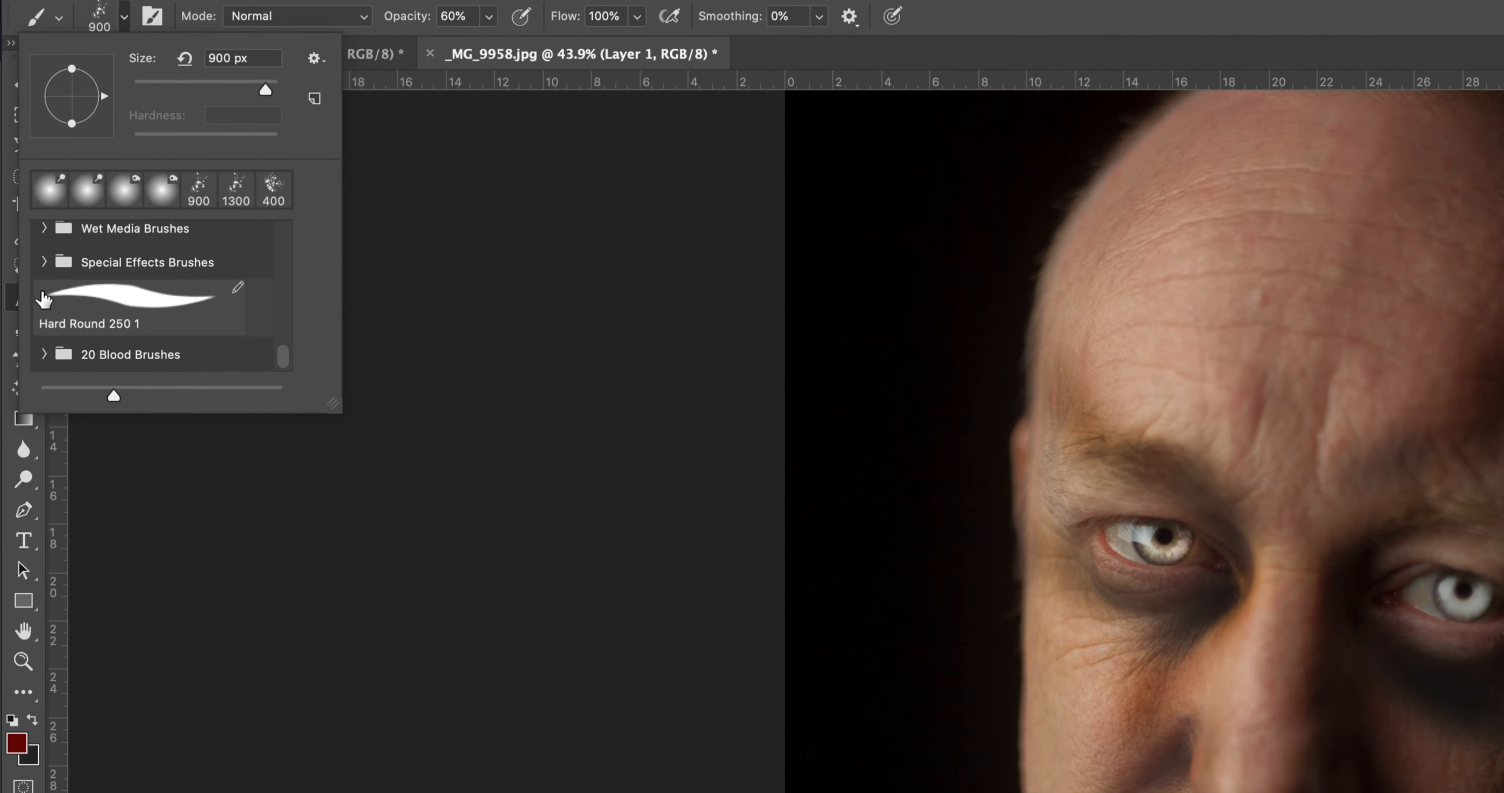
{"action": "left_click", "coordinate": [46, 355]}
{"action": "scroll", "coordinate": [286, 300], "scroll_direction": "down", "scroll_amount": 3}
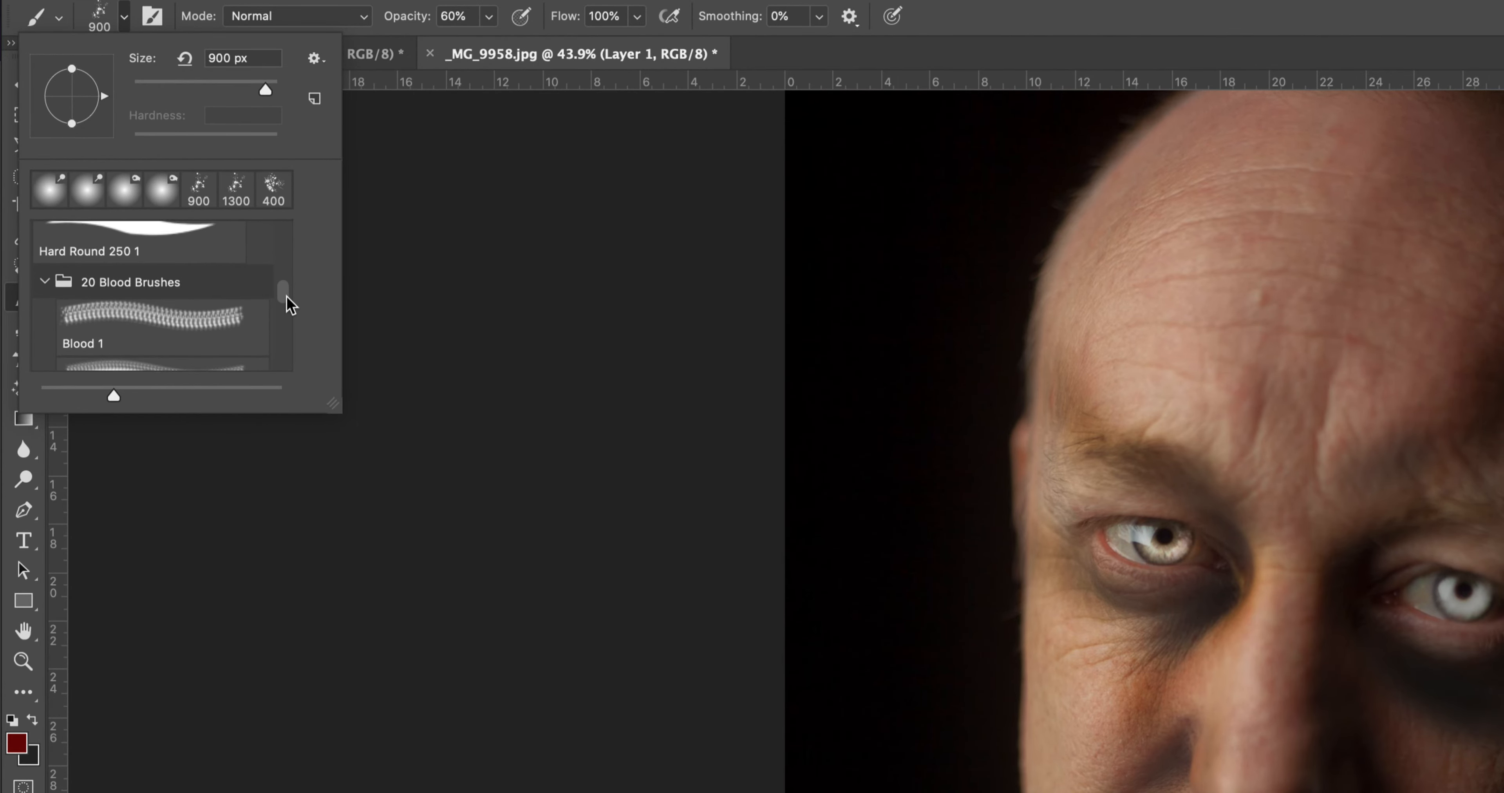
{"action": "left_click", "coordinate": [233, 295]}
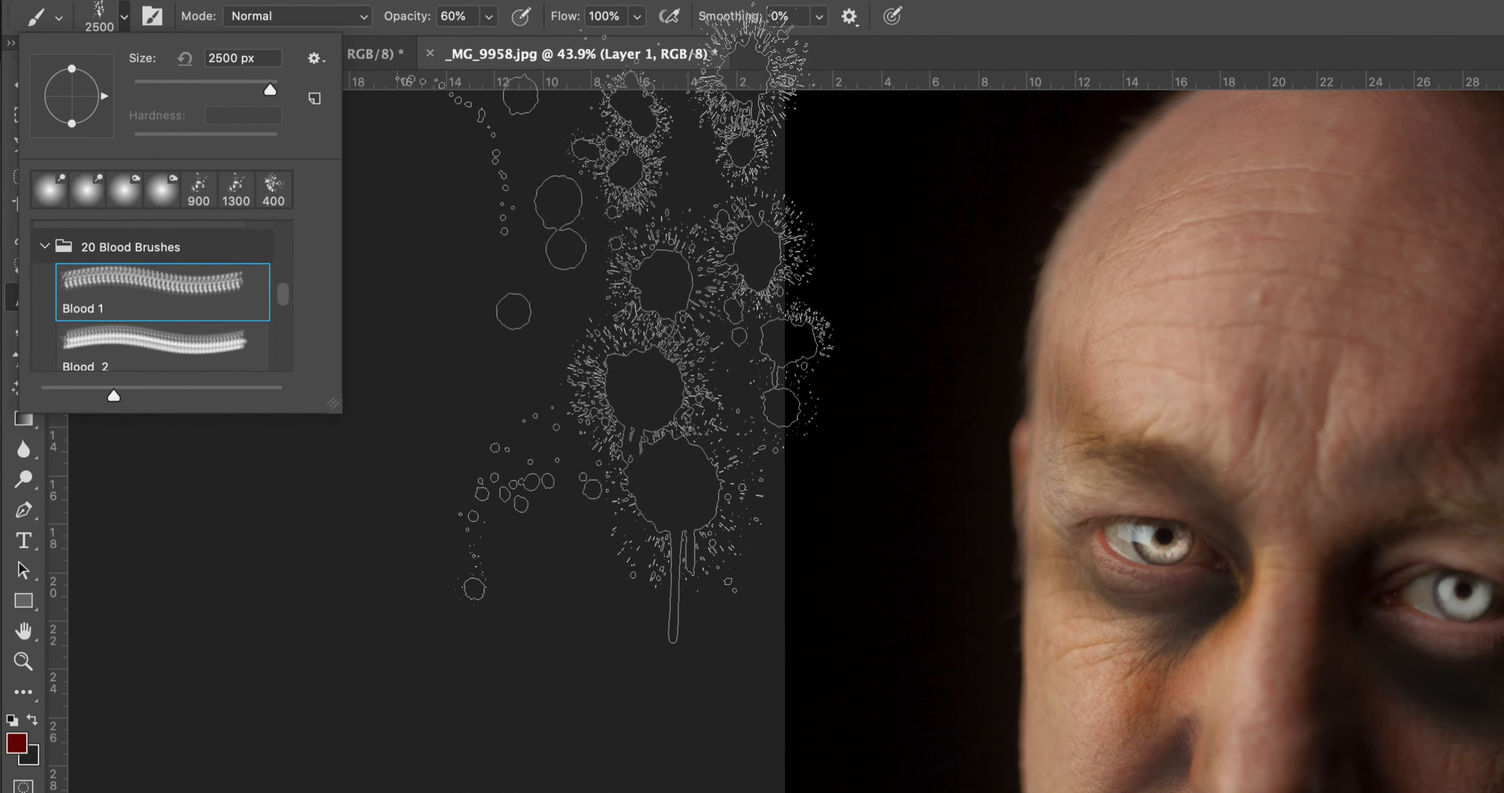
{"action": "left_click", "coordinate": [125, 19]}
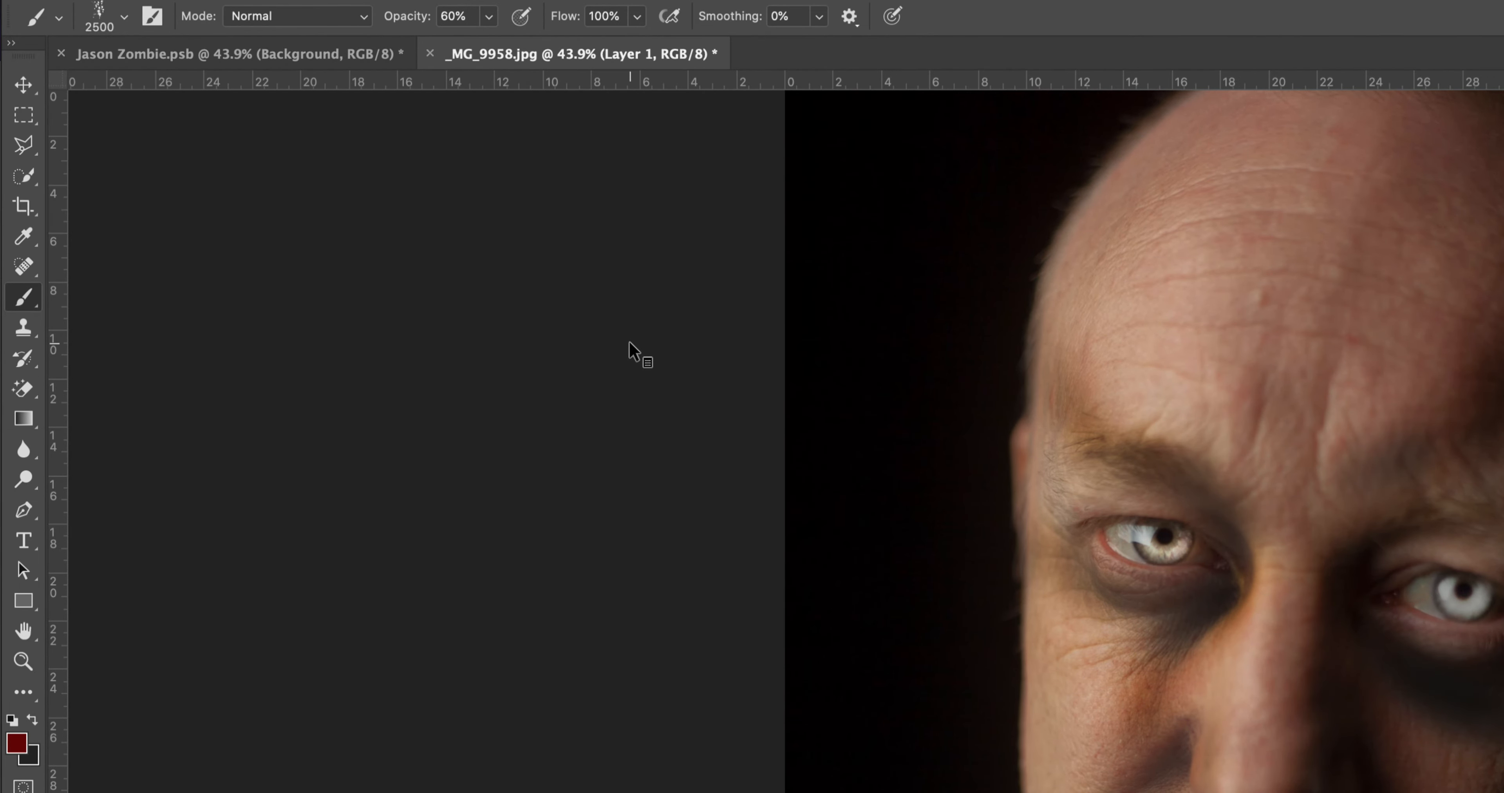
Step: Reduce the brush to 500 px and stamp blood splatters above and below the shadowed eye and beside the nose on the lit side
{"action": "left_click_drag", "start_coordinate": [1067, 416], "coordinate": [554, 161]}
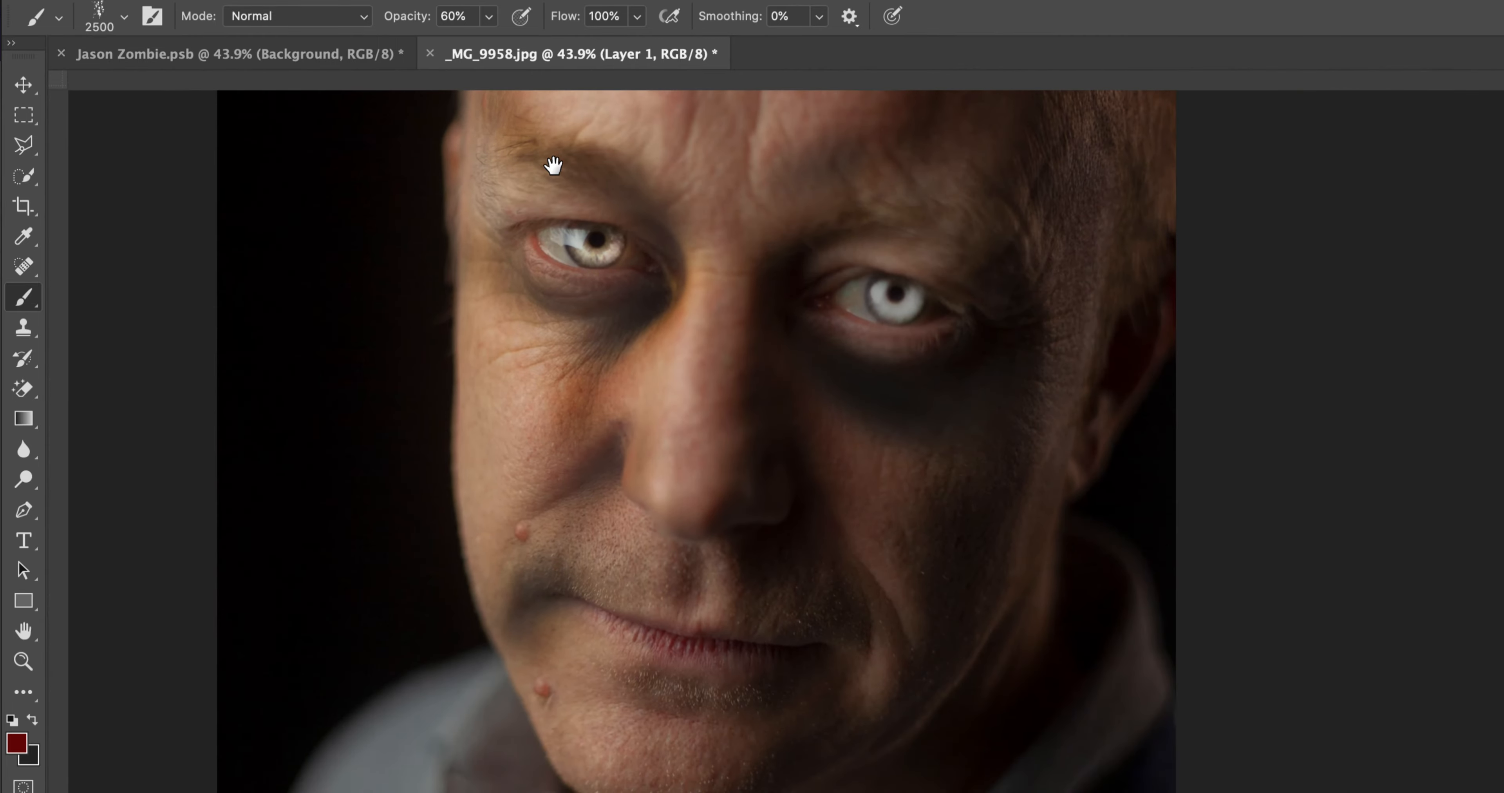
{"action": "key", "text": "bracketleft"}
{"action": "key", "text": "bracketleft"}
{"action": "key", "text": "bracketleft"}
{"action": "key", "text": "bracketleft"}
{"action": "key", "text": "bracketleft"}
{"action": "key", "text": "bracketleft"}
{"action": "key", "text": "bracketleft"}
{"action": "key", "text": "bracketleft"}
{"action": "key", "text": "bracketleft"}
{"action": "key", "text": "bracketleft"}
{"action": "key", "text": "bracketleft"}
{"action": "key", "text": "bracketleft"}
{"action": "key", "text": "bracketleft"}
{"action": "key", "text": "bracketleft"}
{"action": "key", "text": "bracketleft"}
{"action": "key", "text": "bracketleft"}
{"action": "key", "text": "bracketleft"}
{"action": "key", "text": "bracketleft"}
{"action": "key", "text": "bracketleft"}
{"action": "key", "text": "bracketleft"}
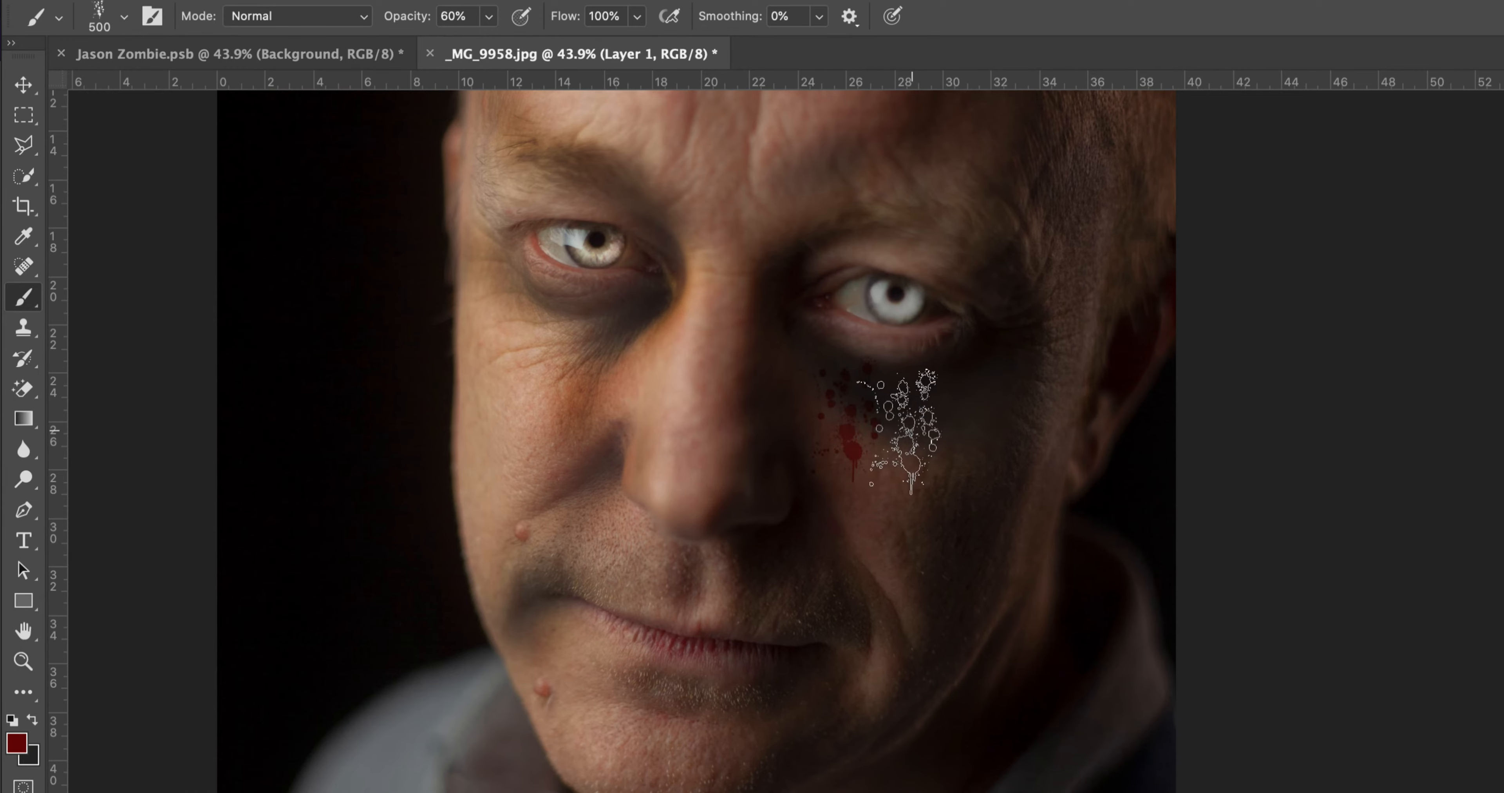
{"action": "left_click", "coordinate": [910, 415]}
{"action": "left_click", "coordinate": [866, 414]}
{"action": "left_click", "coordinate": [917, 182]}
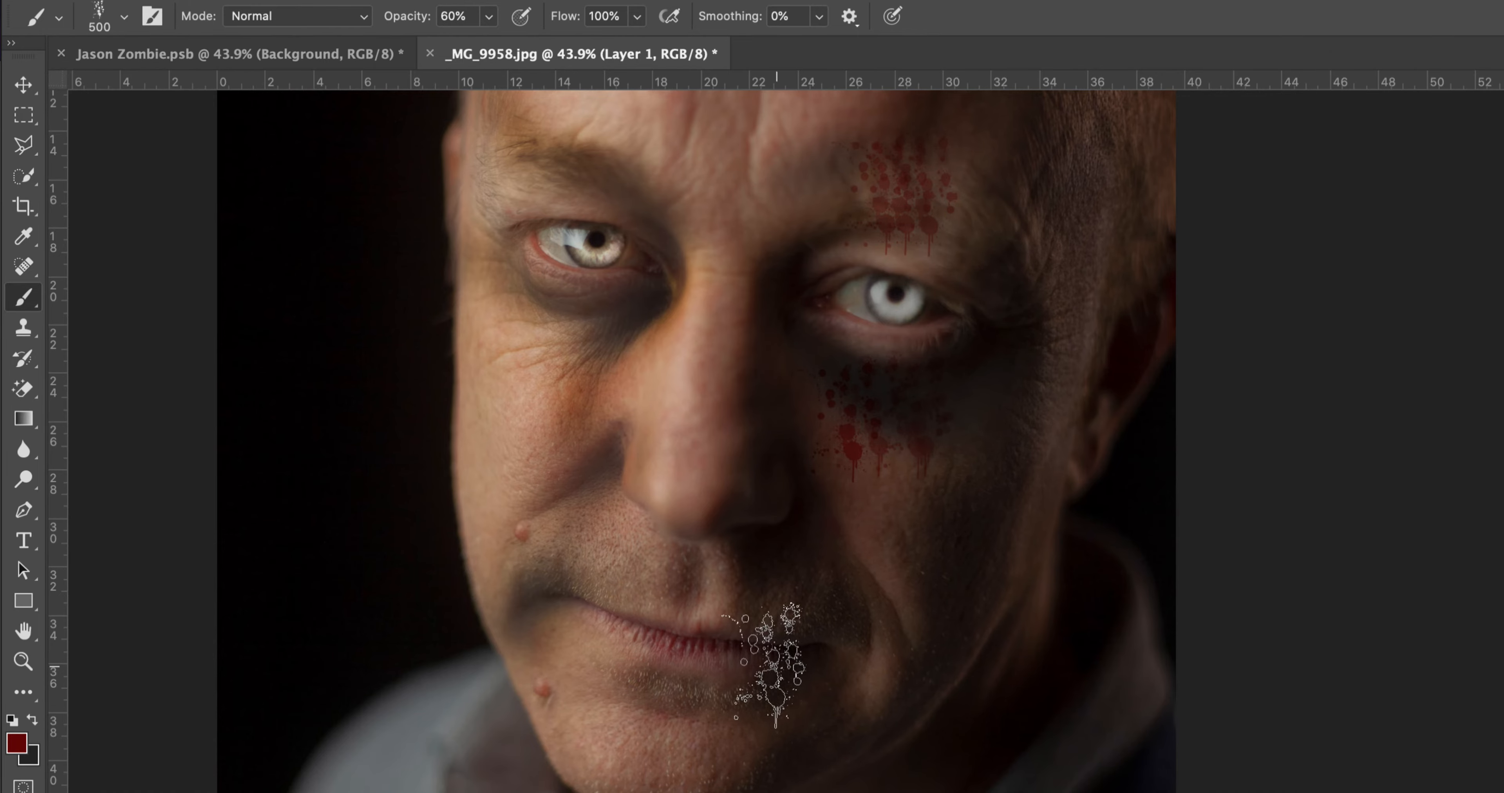
{"action": "left_click", "coordinate": [610, 380]}
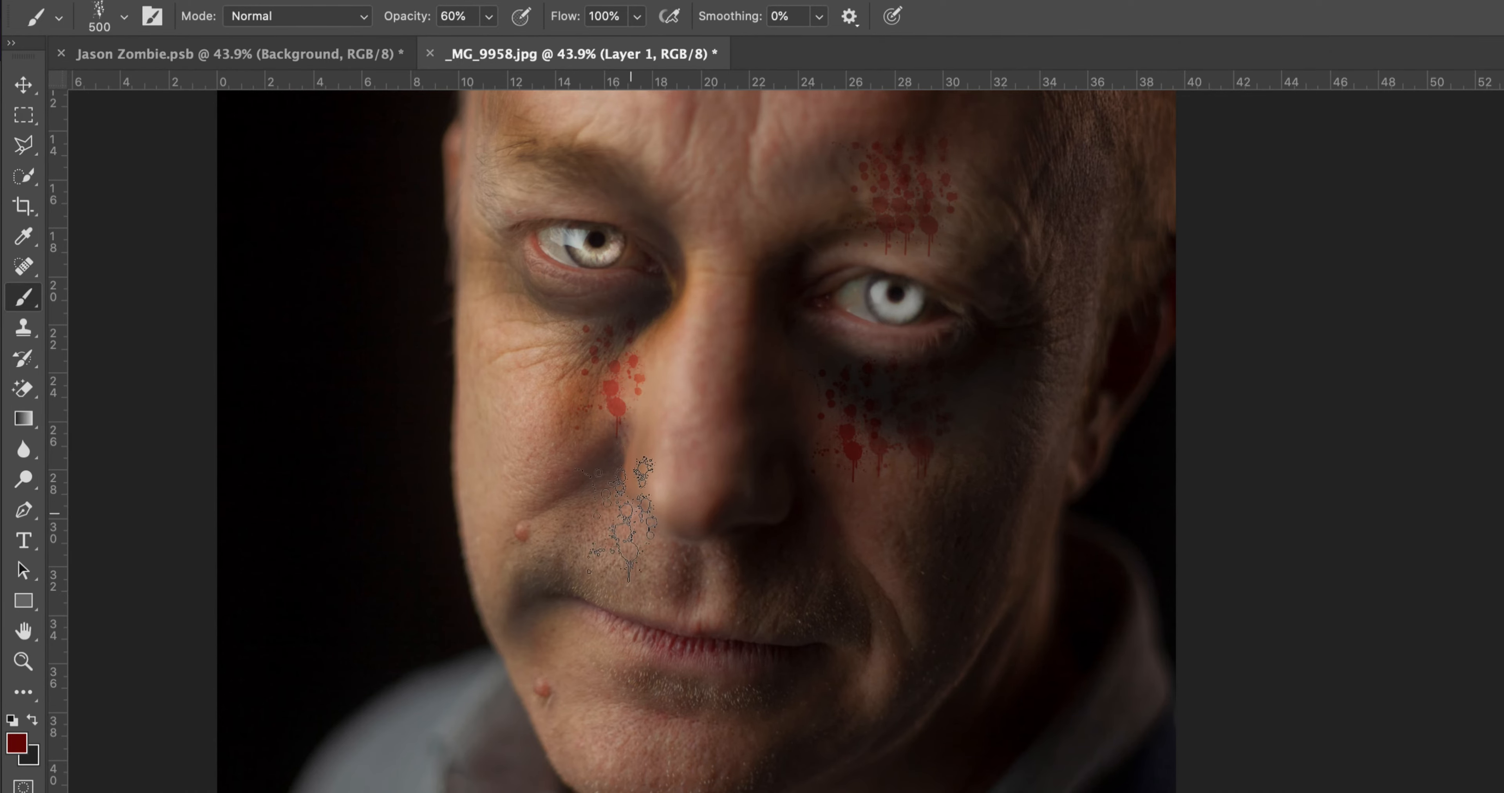
Step: Change the brush to Blood 4 from the 20 Blood Brushes set
{"action": "left_click", "coordinate": [123, 17]}
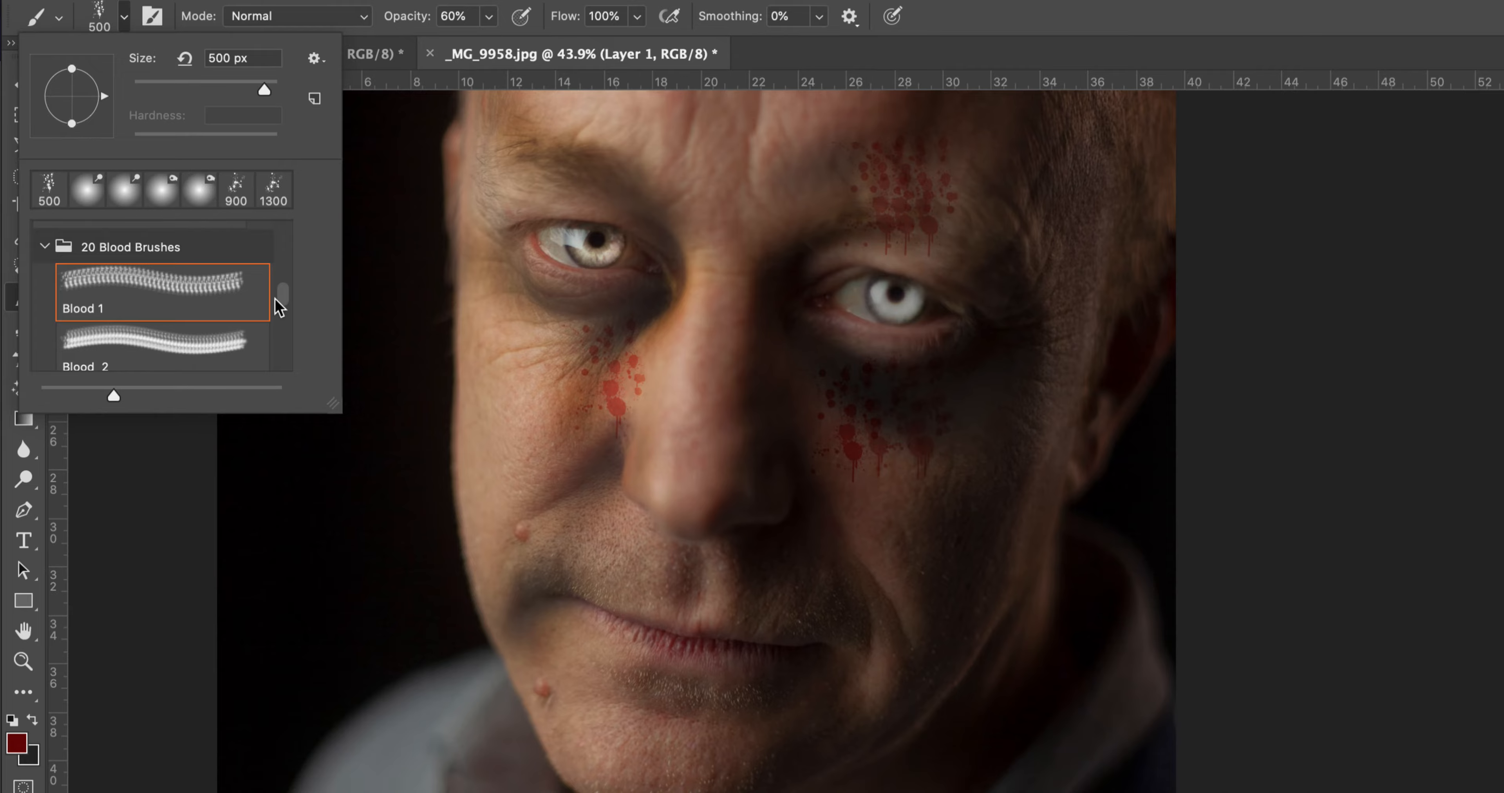
{"action": "scroll", "coordinate": [279, 306], "scroll_direction": "down", "scroll_amount": 1}
{"action": "scroll", "coordinate": [282, 304], "scroll_direction": "down", "scroll_amount": 3}
{"action": "left_click", "coordinate": [222, 352]}
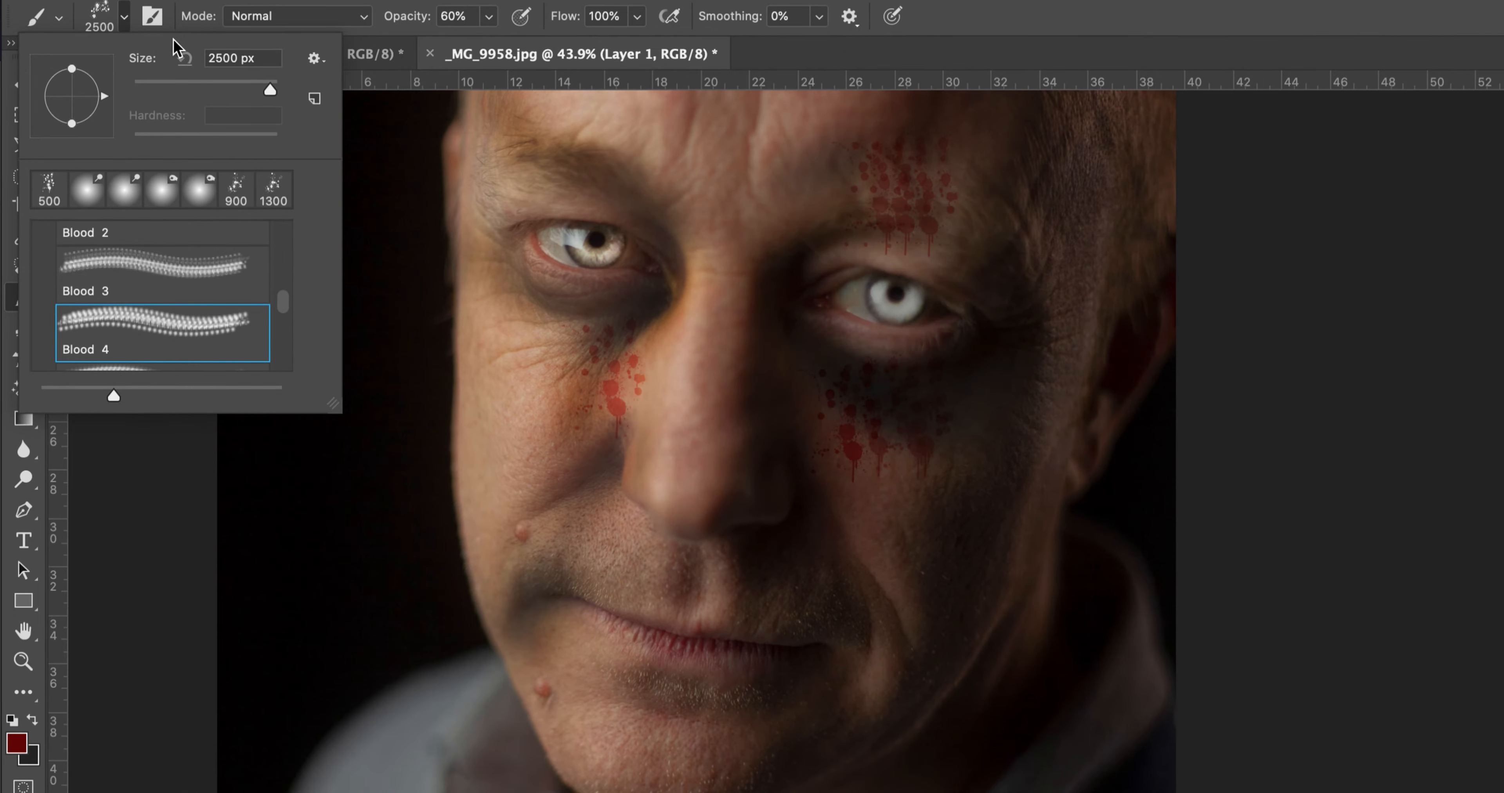
{"action": "left_click", "coordinate": [129, 24]}
Step: Reduce the brush to 400 px and stamp overlapping blood splatters around the lit-side corner of the mouth
{"action": "key", "text": "bracketleft"}
{"action": "key", "text": "bracketleft"}
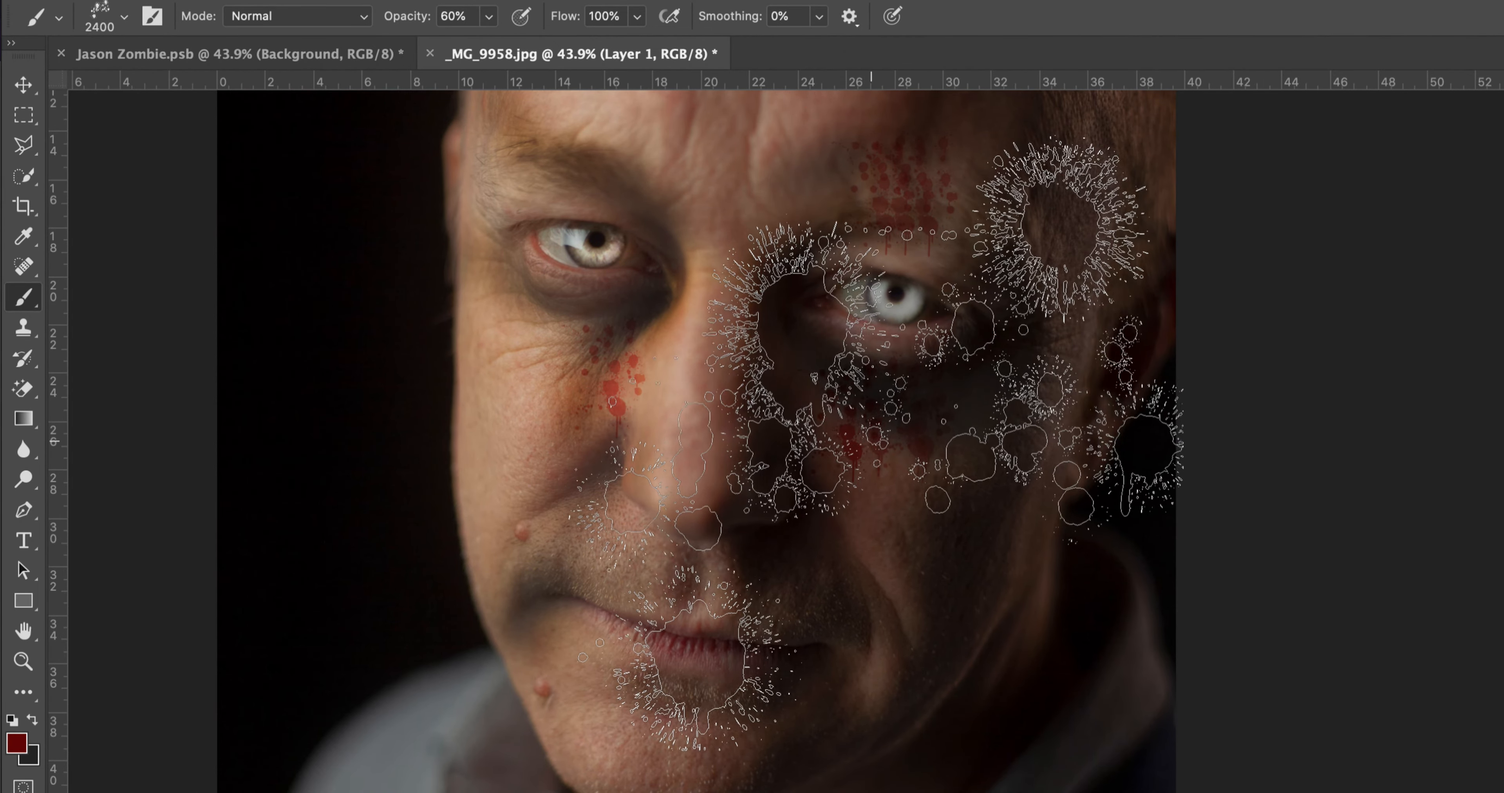
{"action": "key", "text": "bracketleft"}
{"action": "key", "text": "bracketleft"}
{"action": "key", "text": "bracketleft"}
{"action": "key", "text": "bracketleft"}
{"action": "key", "text": "bracketleft"}
{"action": "key", "text": "bracketleft"}
{"action": "key", "text": "bracketleft"}
{"action": "key", "text": "bracketleft"}
{"action": "key", "text": "bracketleft"}
{"action": "key", "text": "bracketleft"}
{"action": "key", "text": "bracketleft"}
{"action": "key", "text": "bracketleft"}
{"action": "key", "text": "bracketleft"}
{"action": "key", "text": "bracketleft"}
{"action": "key", "text": "bracketleft"}
{"action": "key", "text": "bracketleft"}
{"action": "key", "text": "bracketleft"}
{"action": "key", "text": "bracketleft"}
{"action": "key", "text": "bracketleft"}
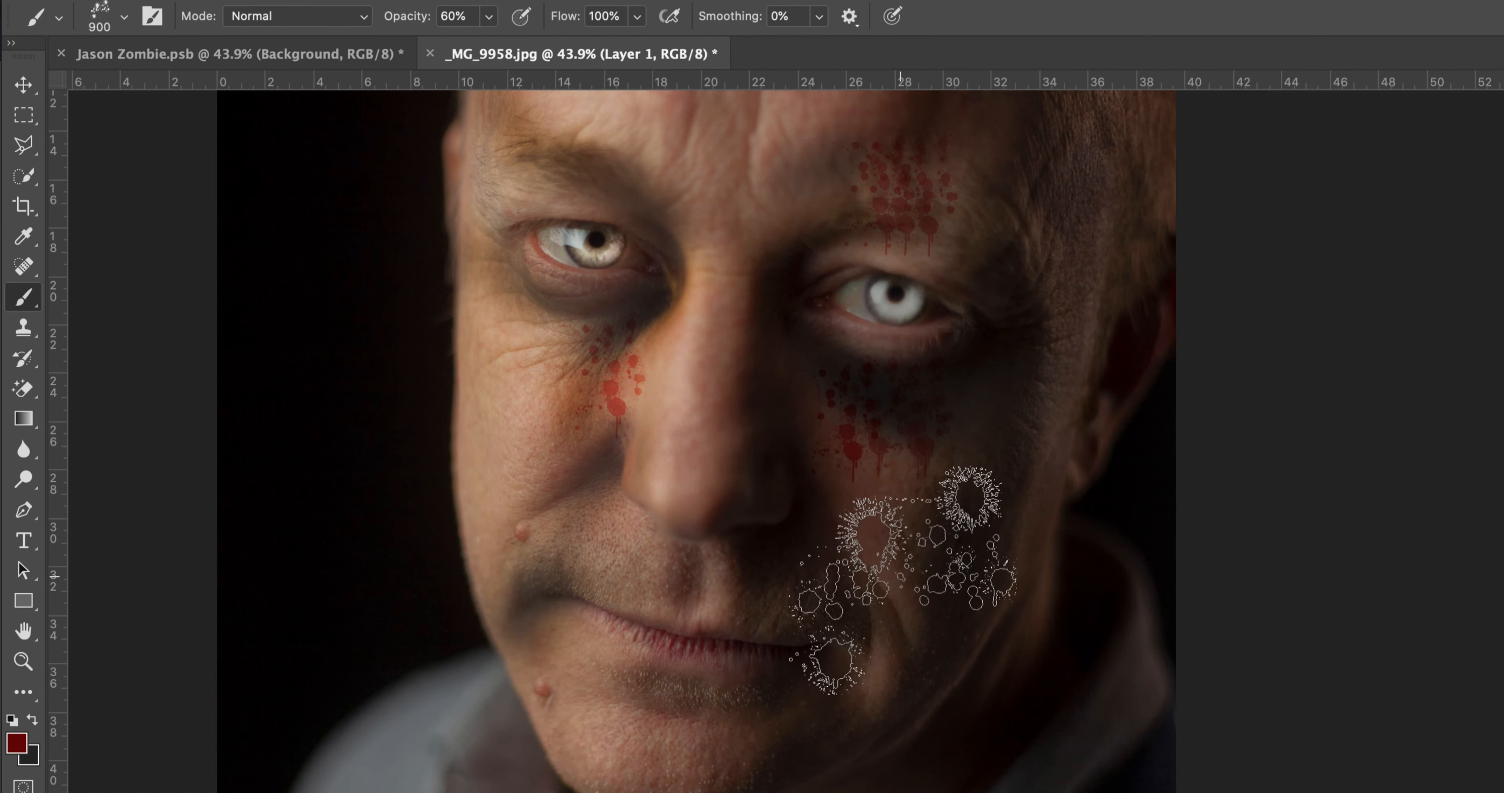
{"action": "left_click", "coordinate": [559, 612]}
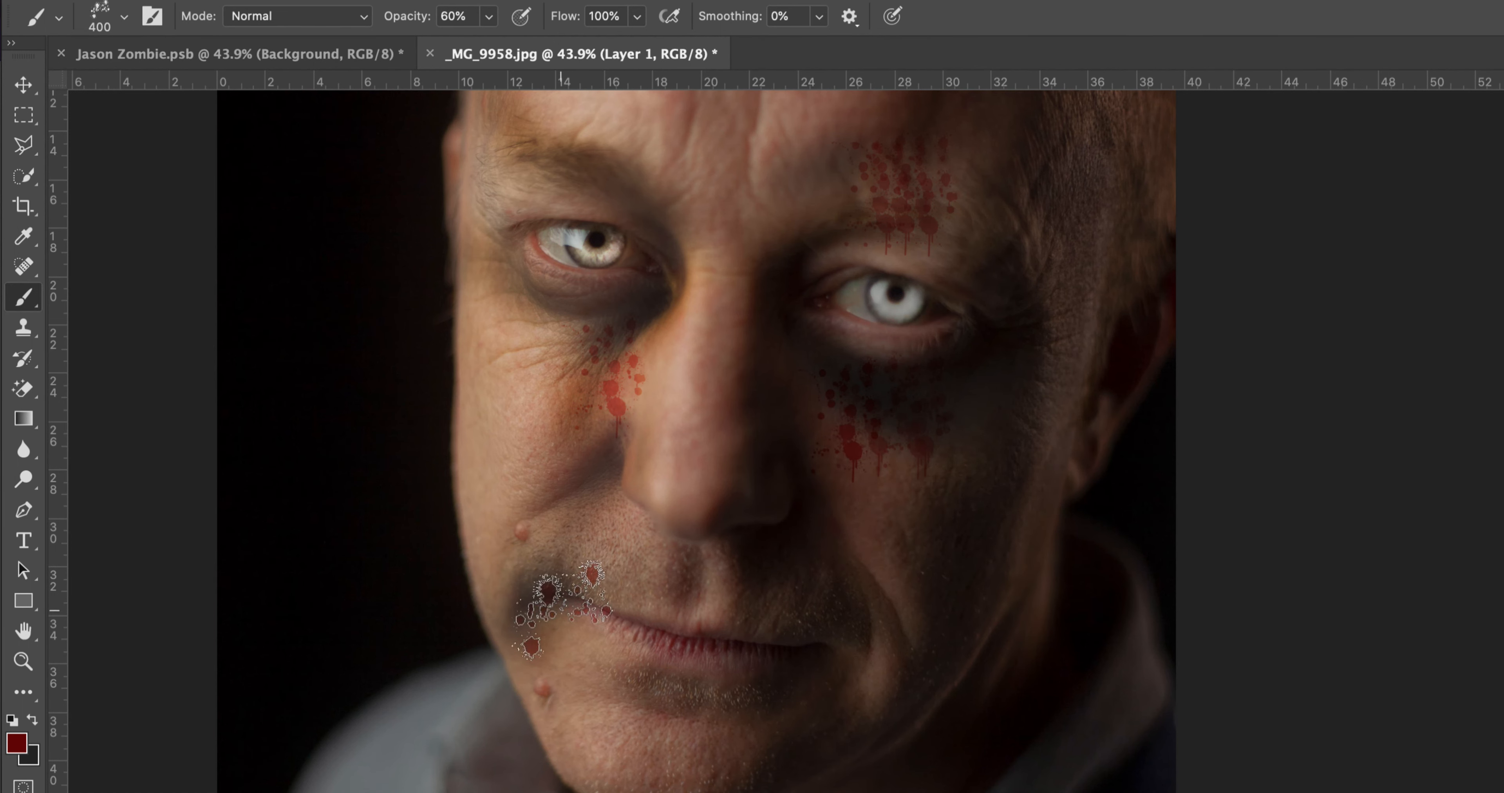
{"action": "left_click", "coordinate": [564, 620]}
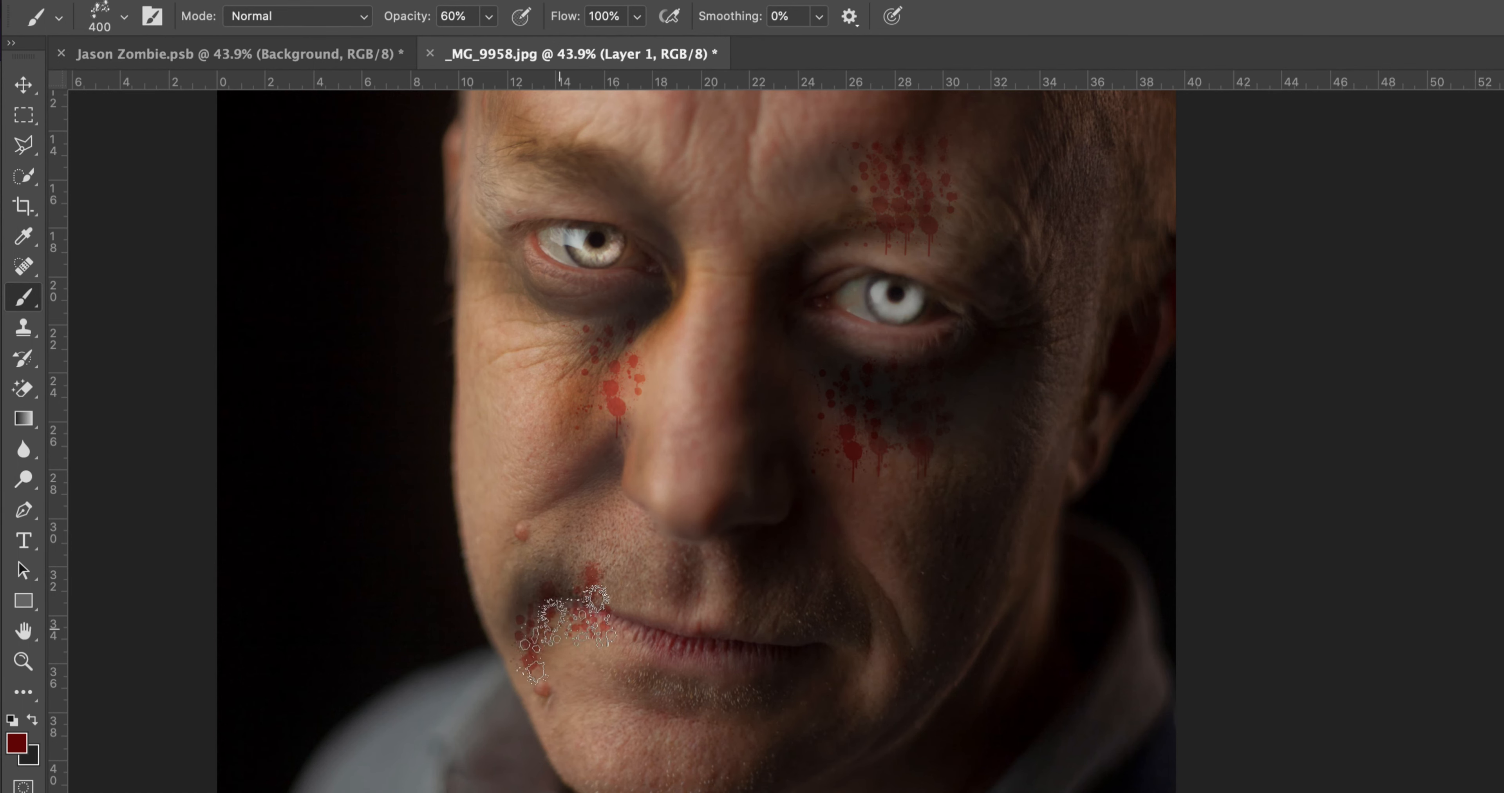
{"action": "left_click", "coordinate": [581, 603]}
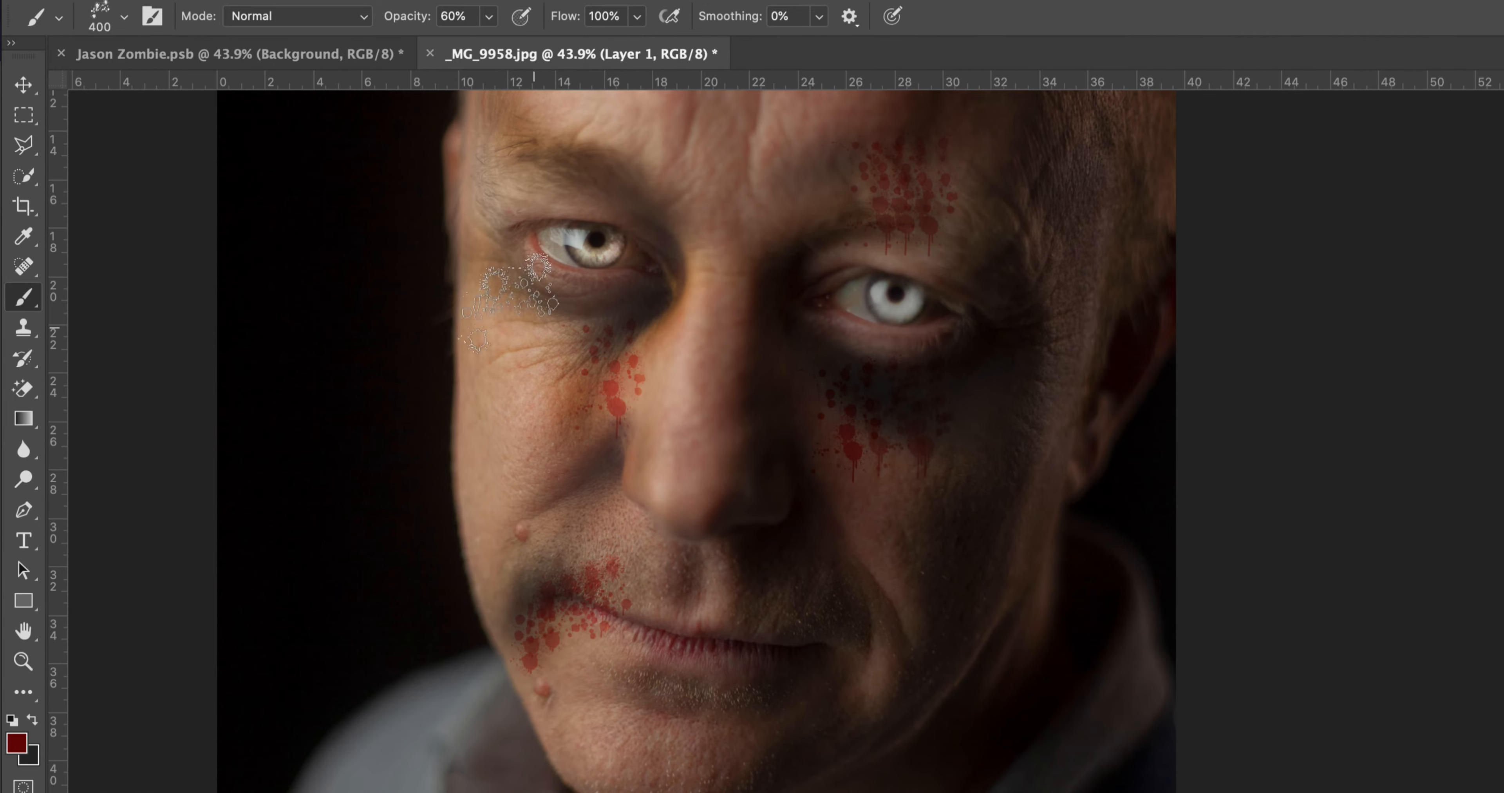
Step: Reduce the brush to 200 px and build up blood splatters beneath the inner corner of the lit-side eye
{"action": "key", "text": "bracketleft"}
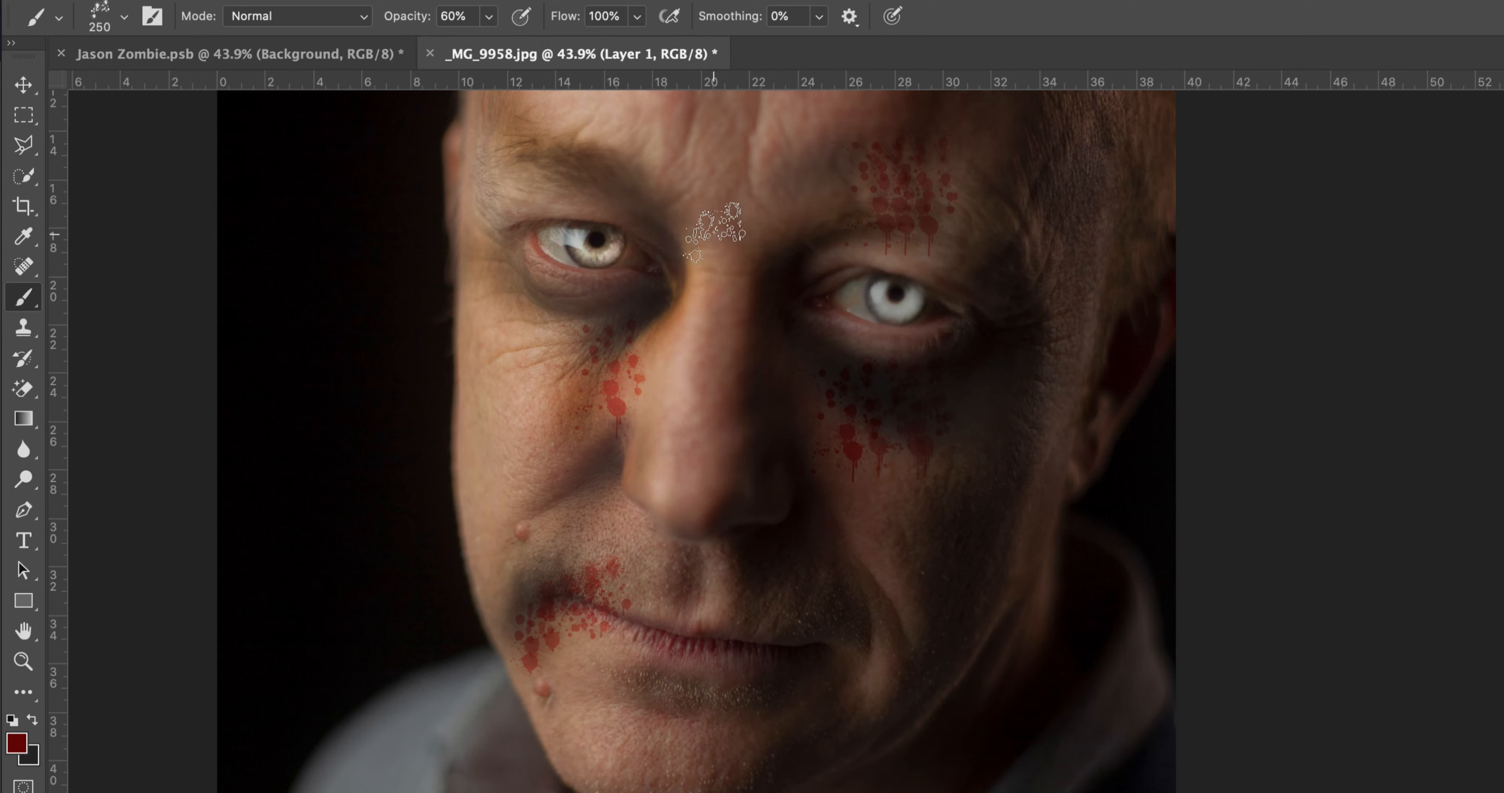
{"action": "key", "text": "bracketleft"}
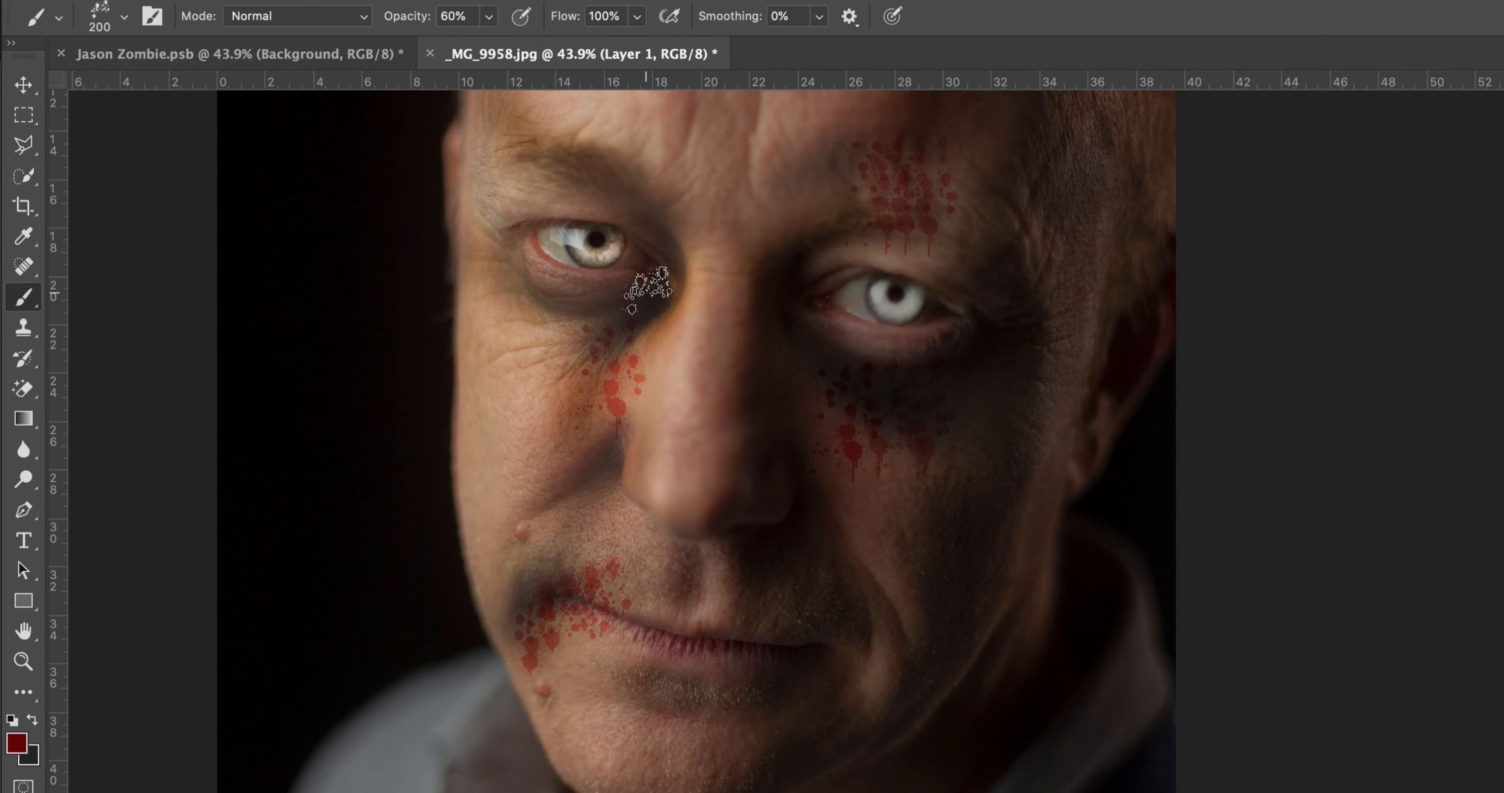
{"action": "left_click", "coordinate": [641, 306]}
{"action": "left_click", "coordinate": [605, 290]}
{"action": "left_click", "coordinate": [654, 299]}
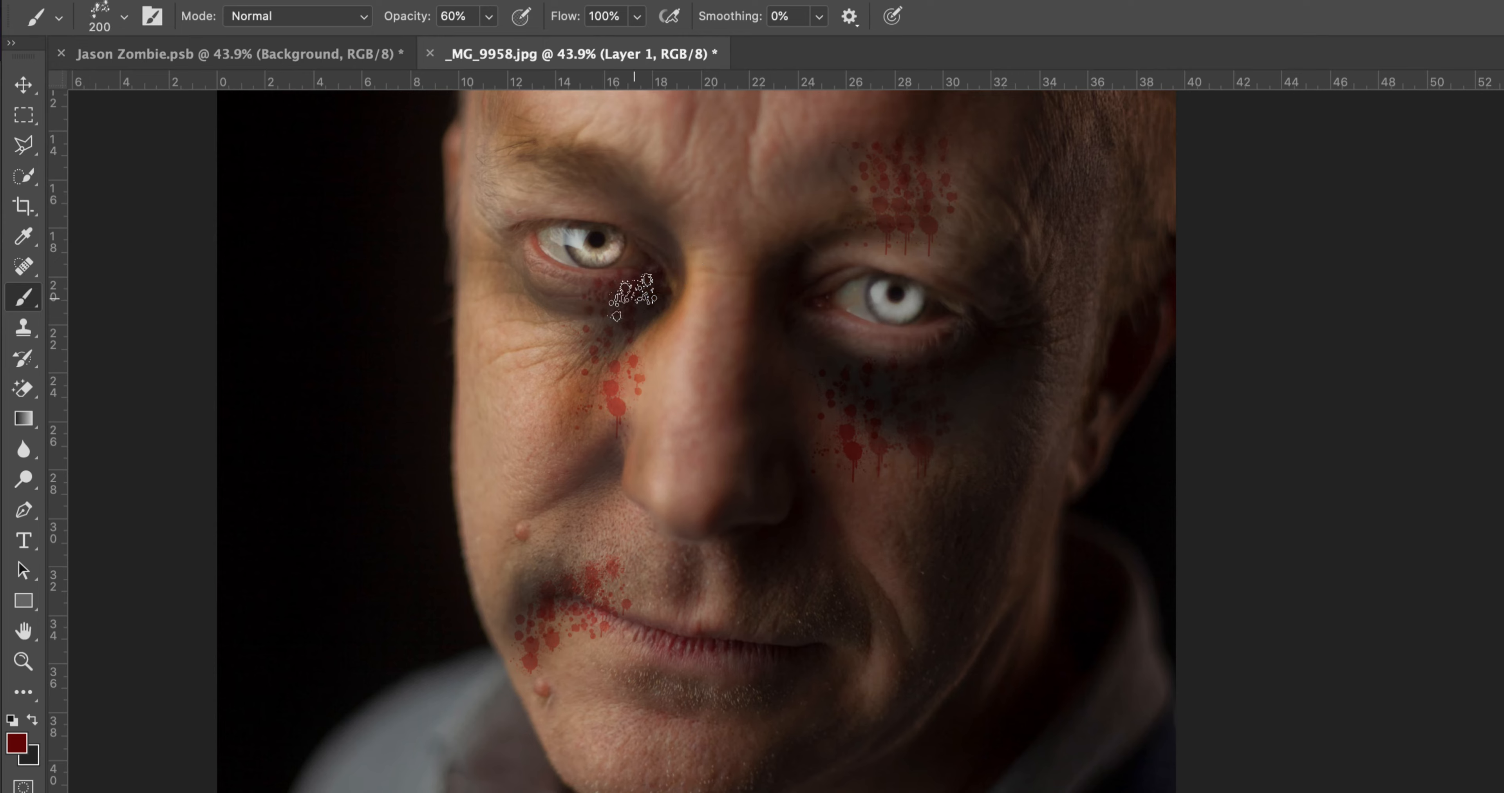
{"action": "left_click", "coordinate": [620, 297]}
{"action": "left_click", "coordinate": [637, 287]}
{"action": "left_click", "coordinate": [654, 279]}
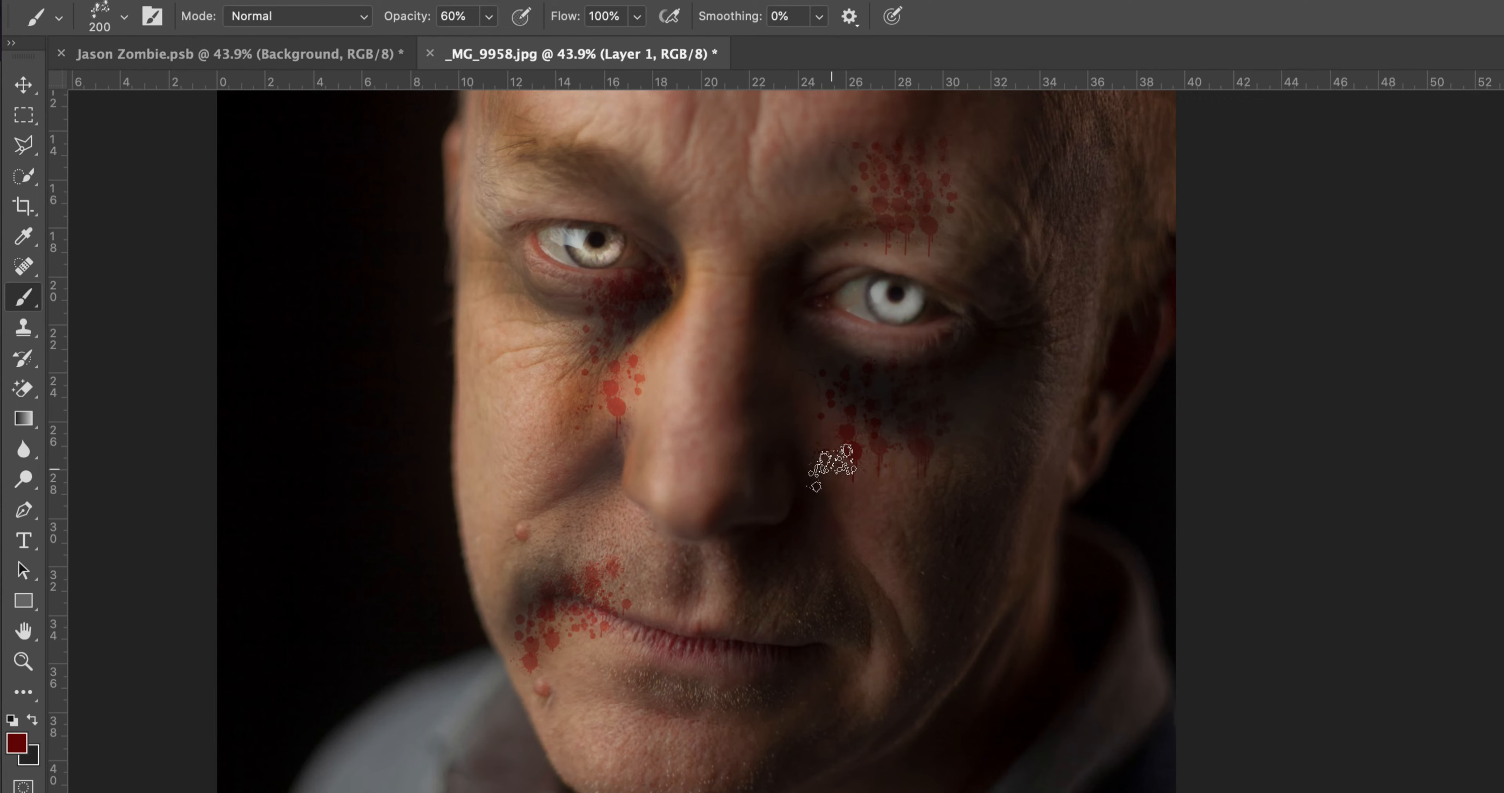
Step: Fit the bloodied portrait on screen and compare it with a close view of the face in the other open zombie document
{"action": "key", "text": "z"}
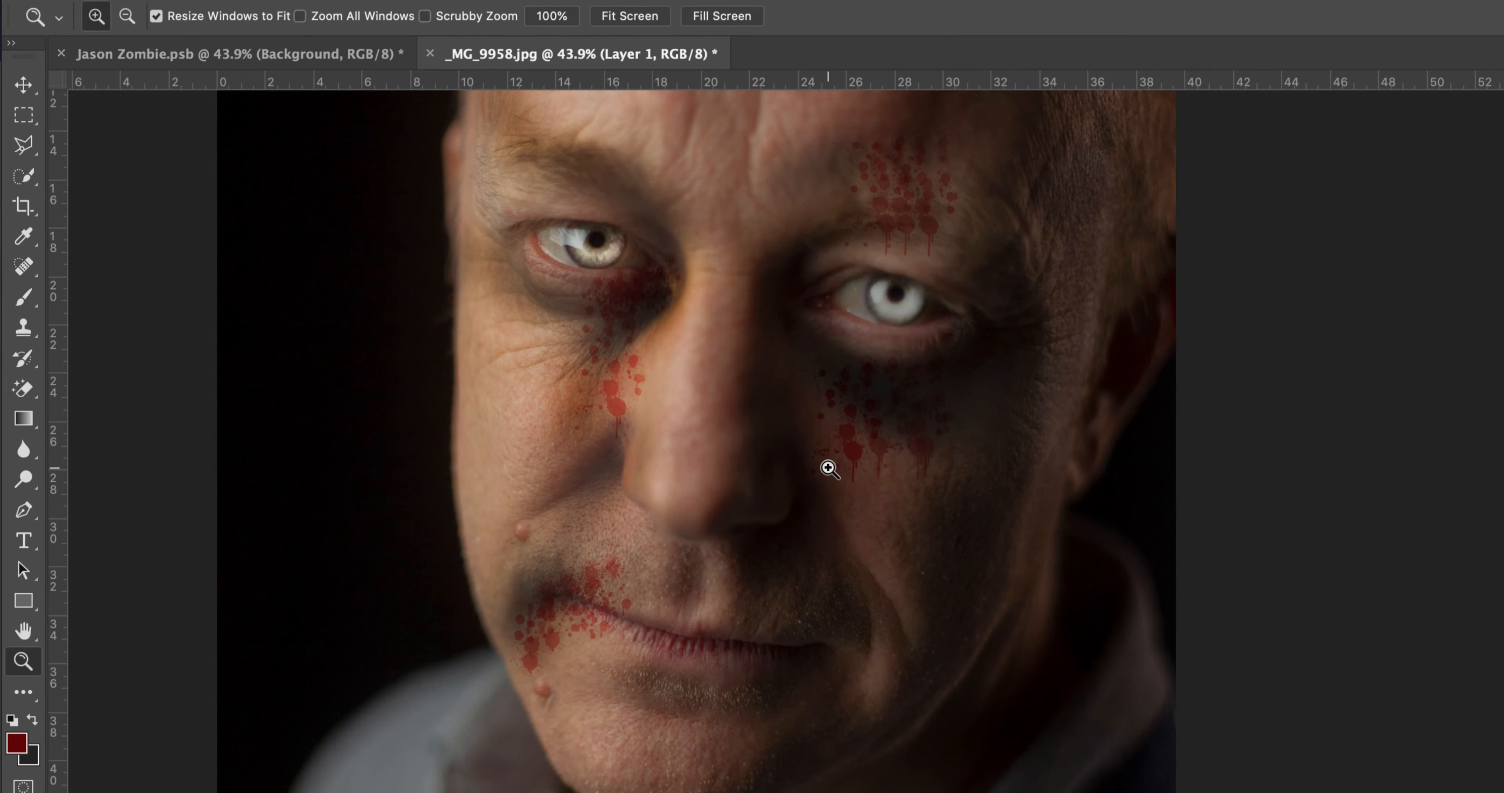
{"action": "left_click", "coordinate": [814, 376], "text": "alt"}
{"action": "left_click", "coordinate": [629, 15]}
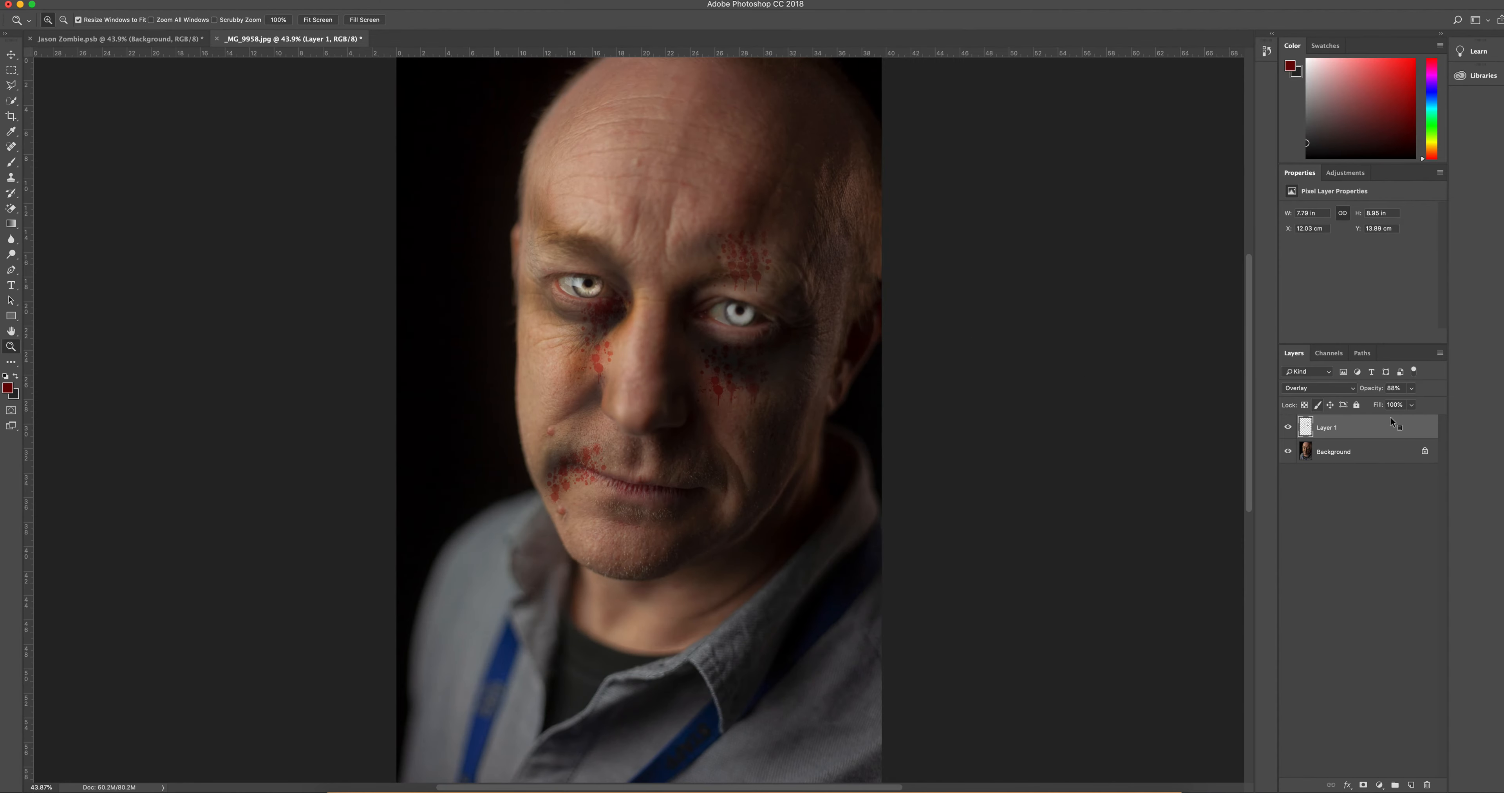
{"action": "left_click", "coordinate": [135, 41]}
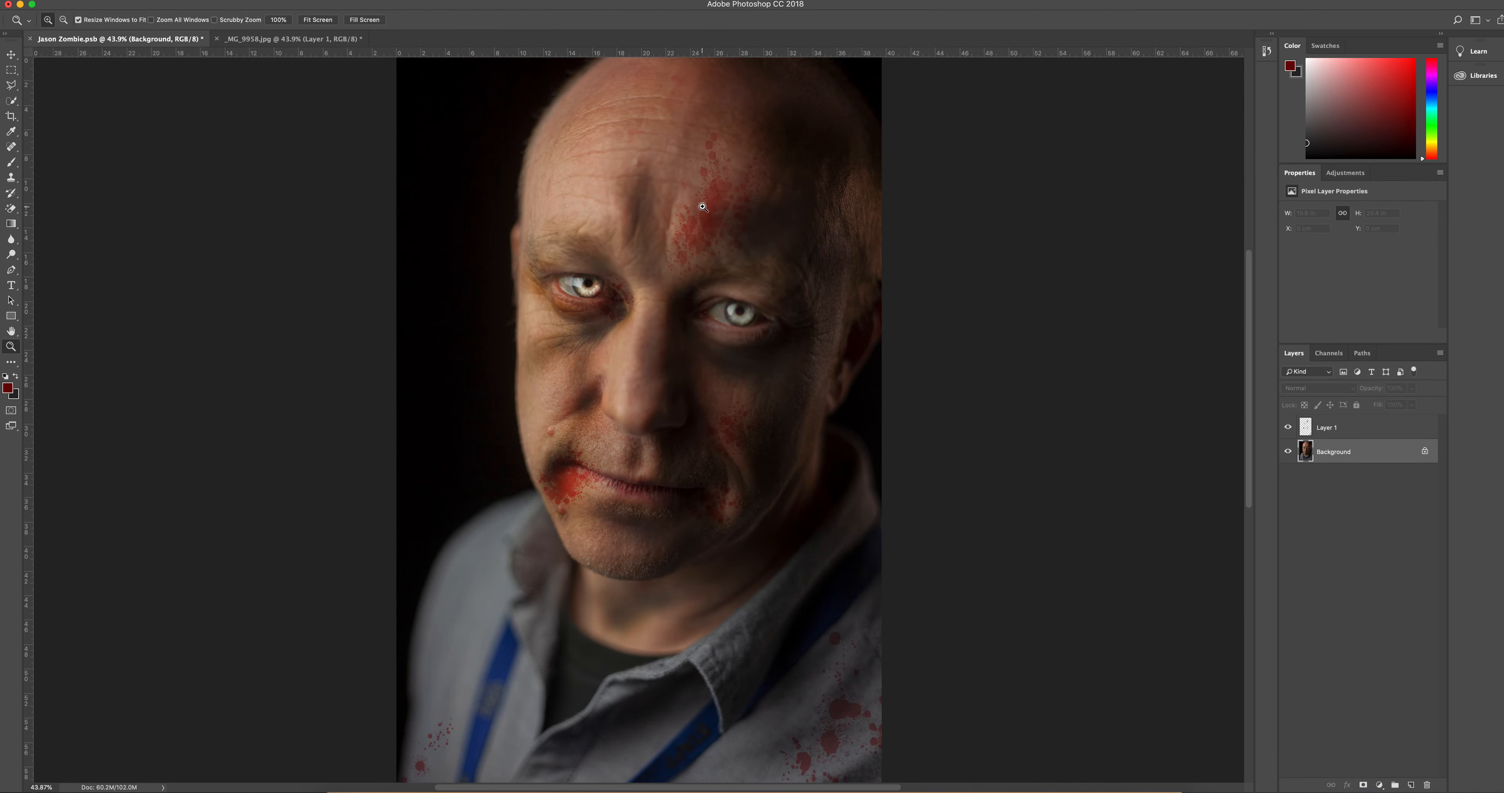
{"action": "left_click", "coordinate": [681, 421]}
{"action": "left_click", "coordinate": [640, 314]}
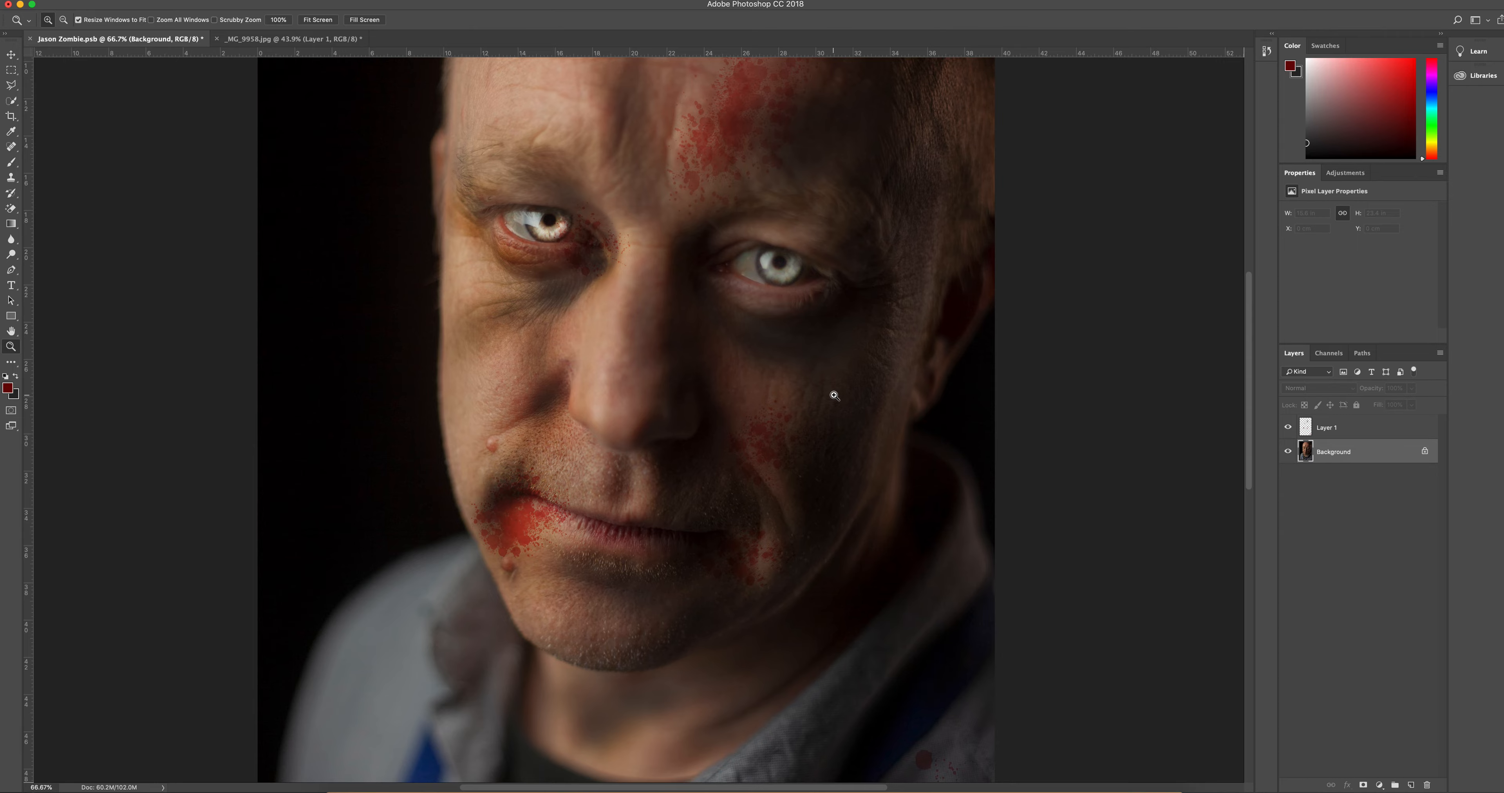
Step: Switch to the Photo Booth app
{"action": "key", "text": "super+Tab"}
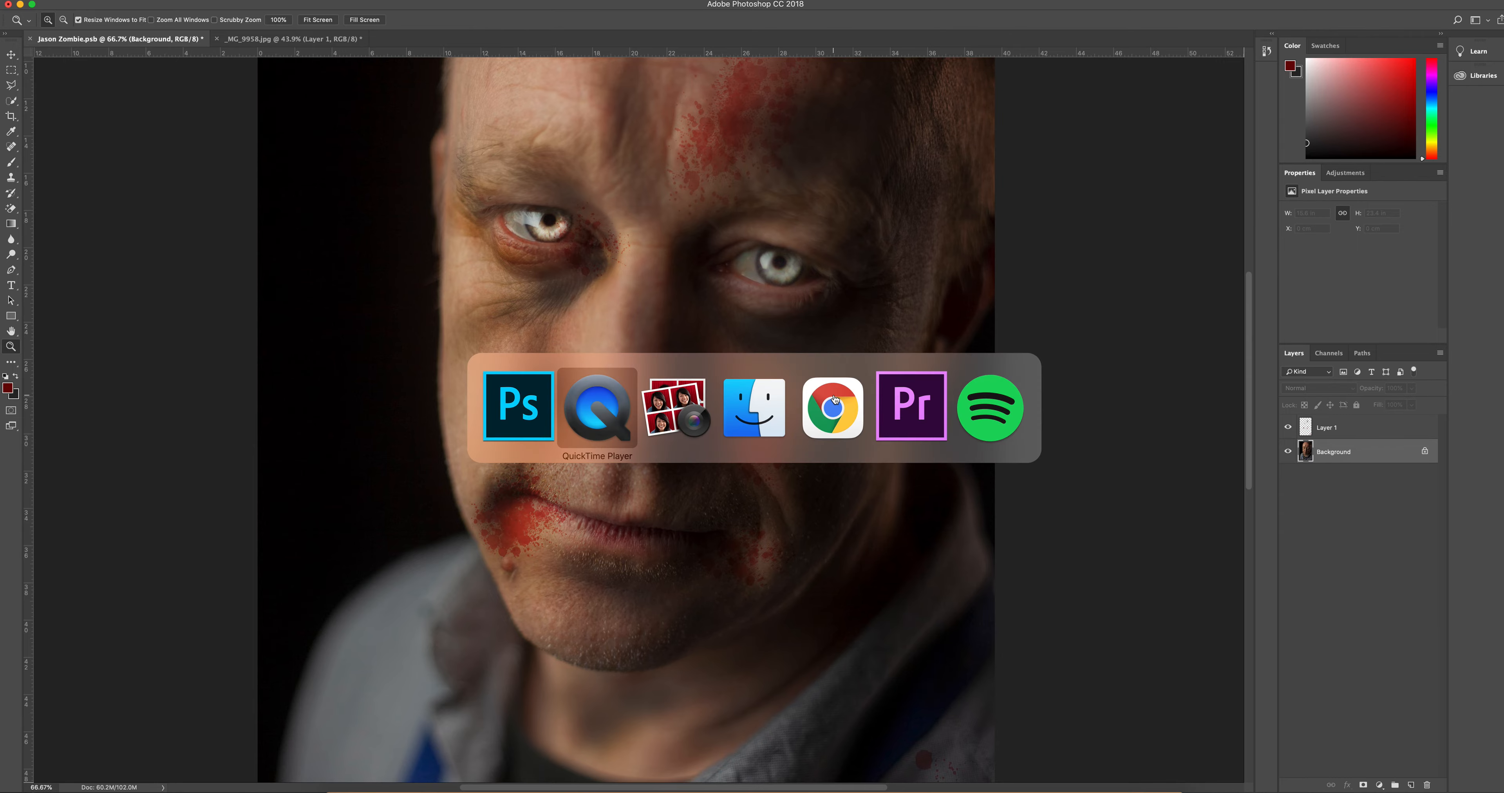
{"action": "key", "text": "super+Tab"}
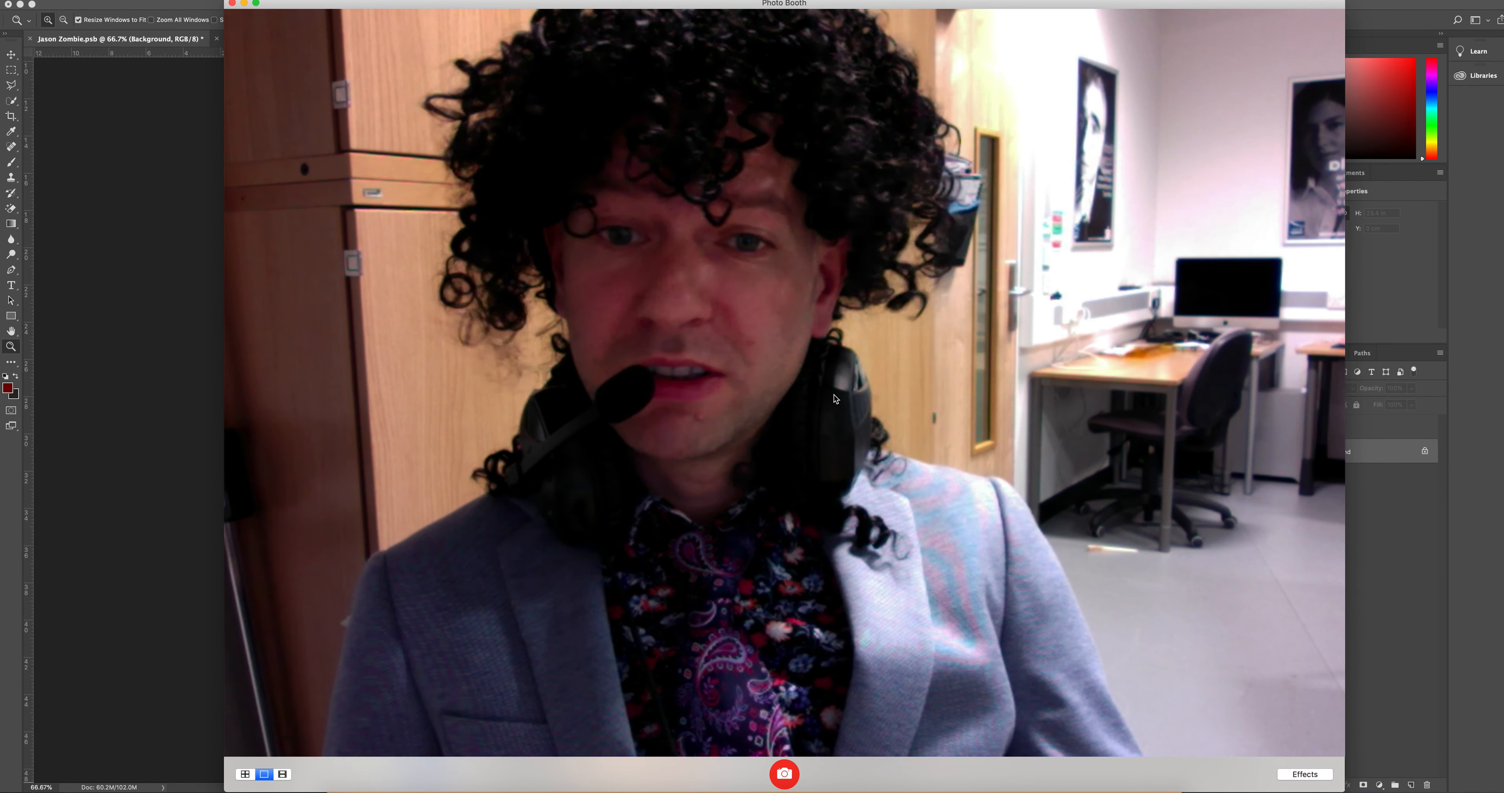